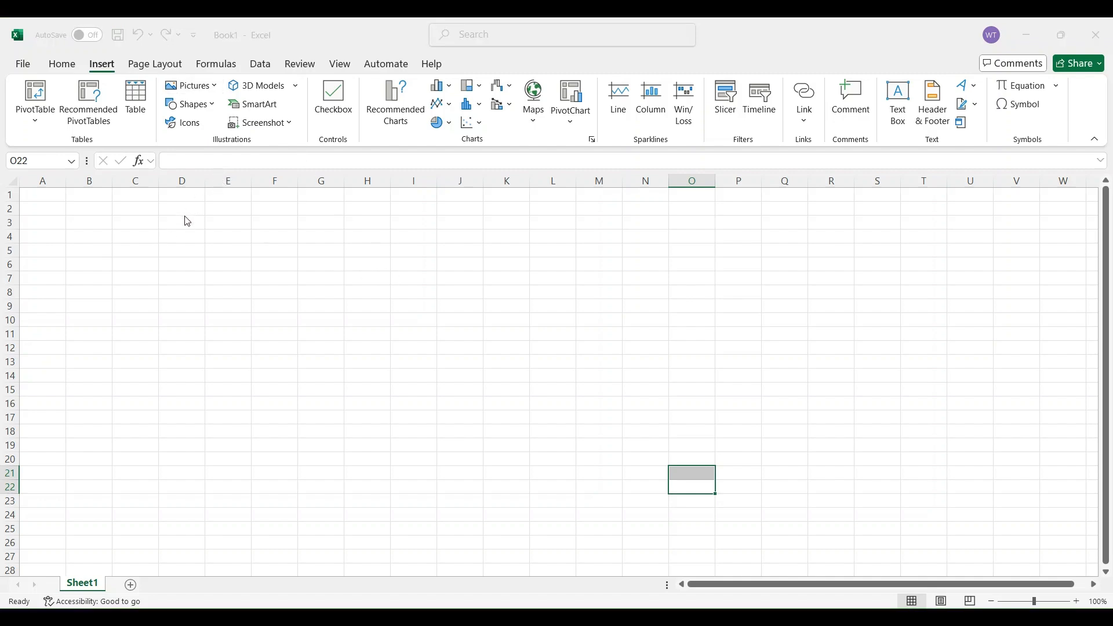
Paste the copied multiplication chart picture and place it beside the working area, over about columns P to V
key(ctrl+v)
drag(826, 508, 793, 284)
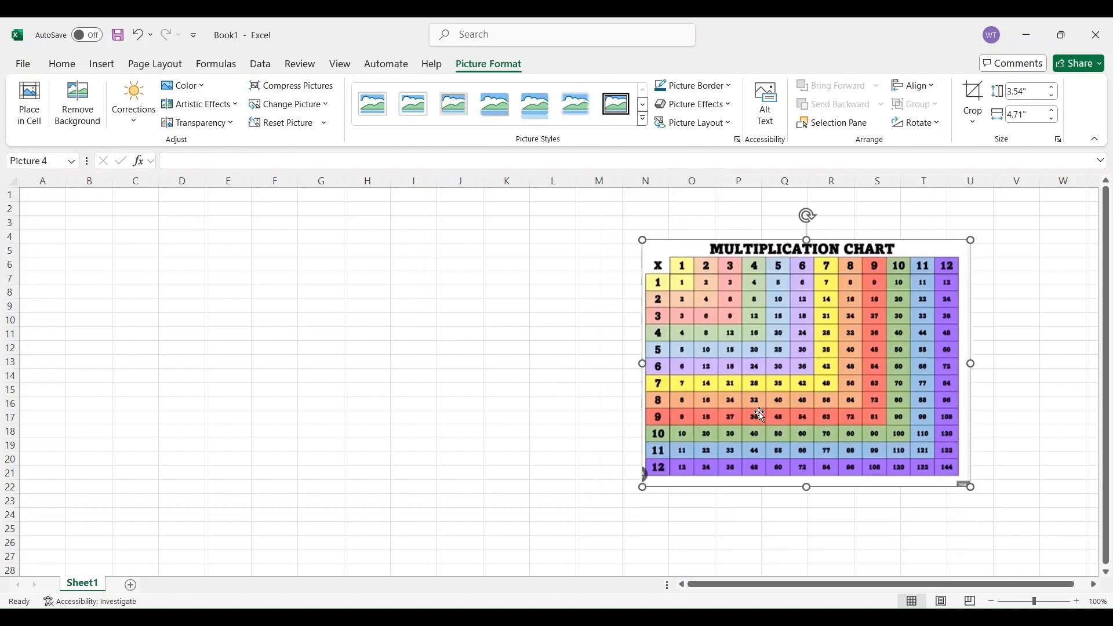
drag(760, 415, 838, 400)
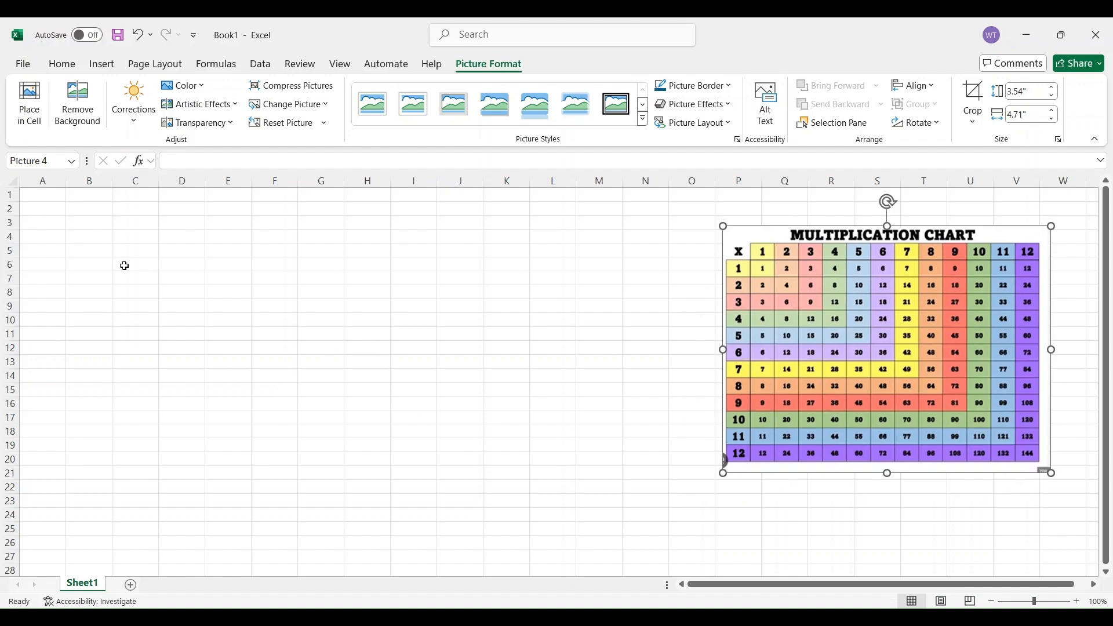
click(90, 223)
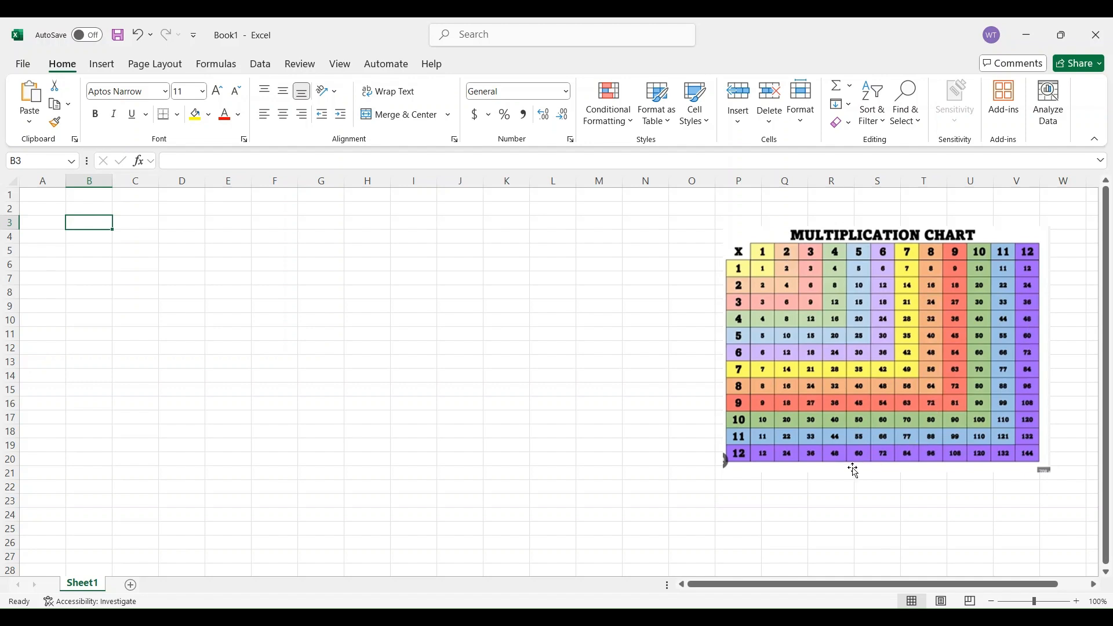
drag(859, 400, 862, 412)
click(645, 307)
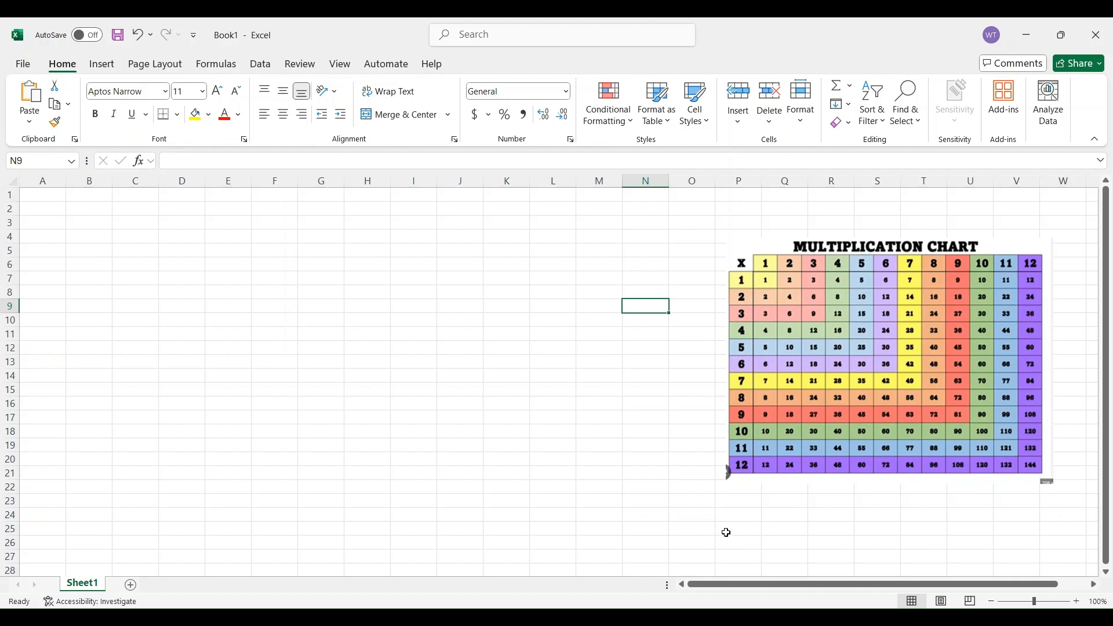
Increase the height of rows 1 to 25 uniformly to roughly two and a half times the default
key(ctrl+a)
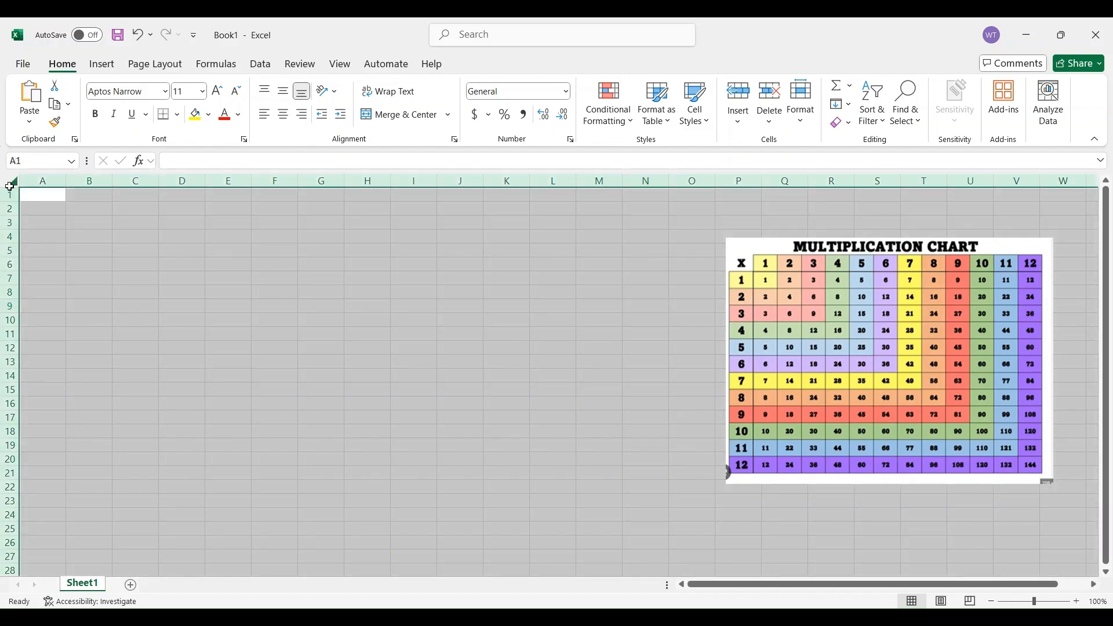
click(39, 226)
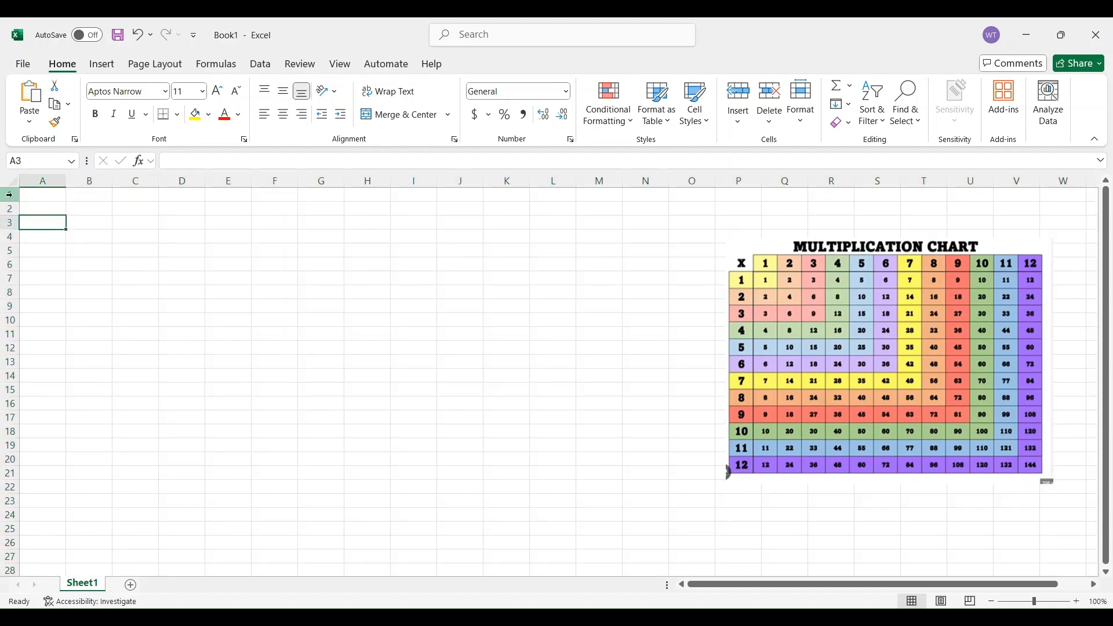
mouse_move(9, 195)
mouse_down()
mouse_move(3, 542)
mouse_move(3, 528)
mouse_up()
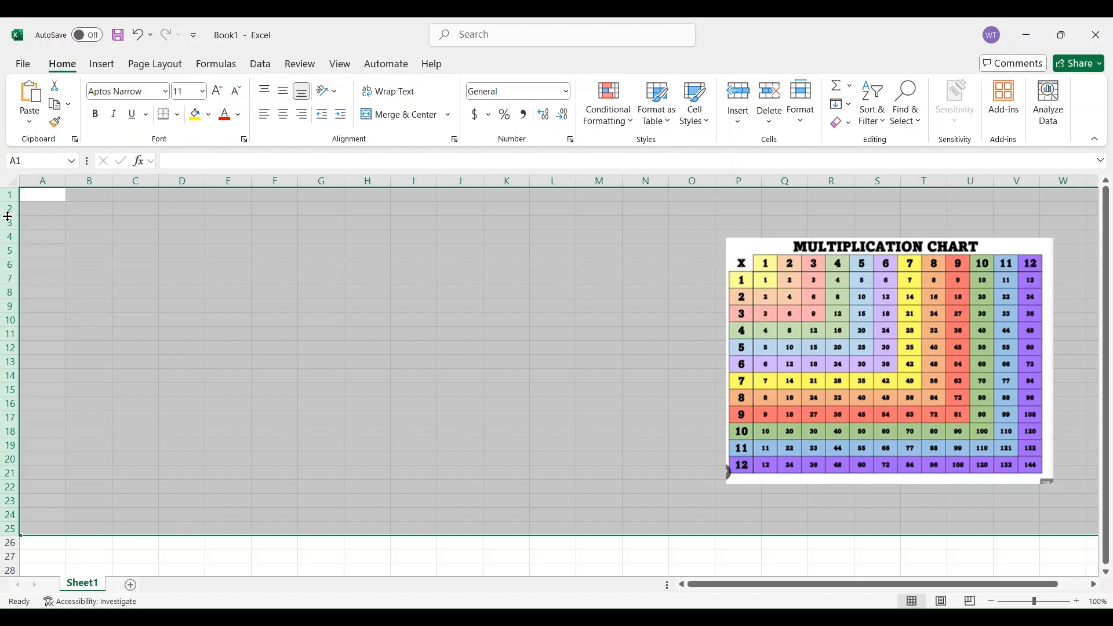
drag(7, 216, 8, 236)
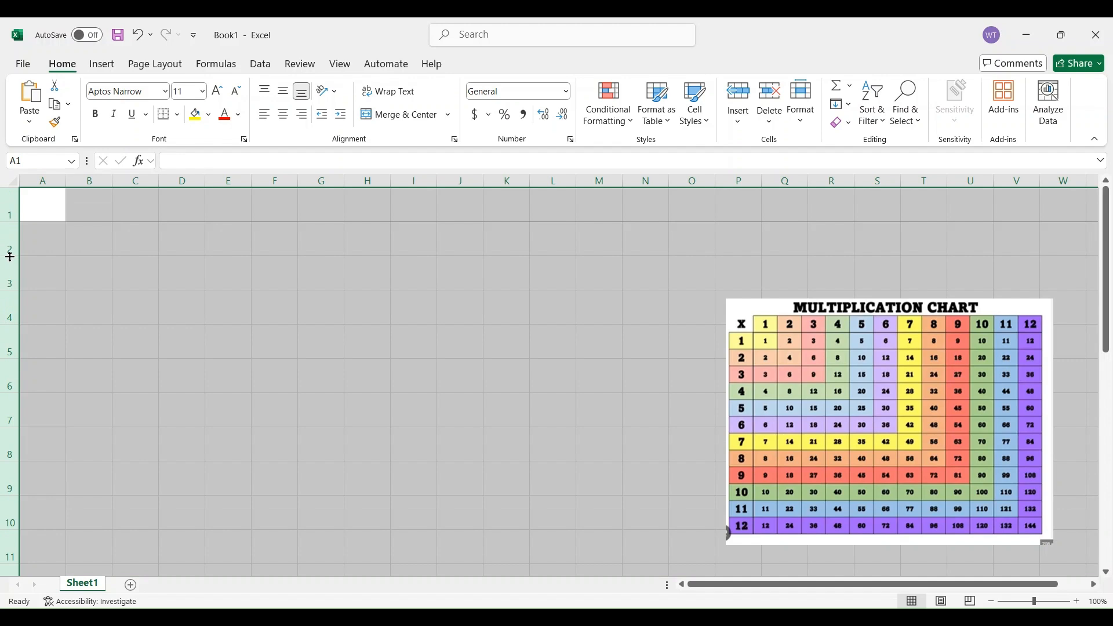
click(293, 339)
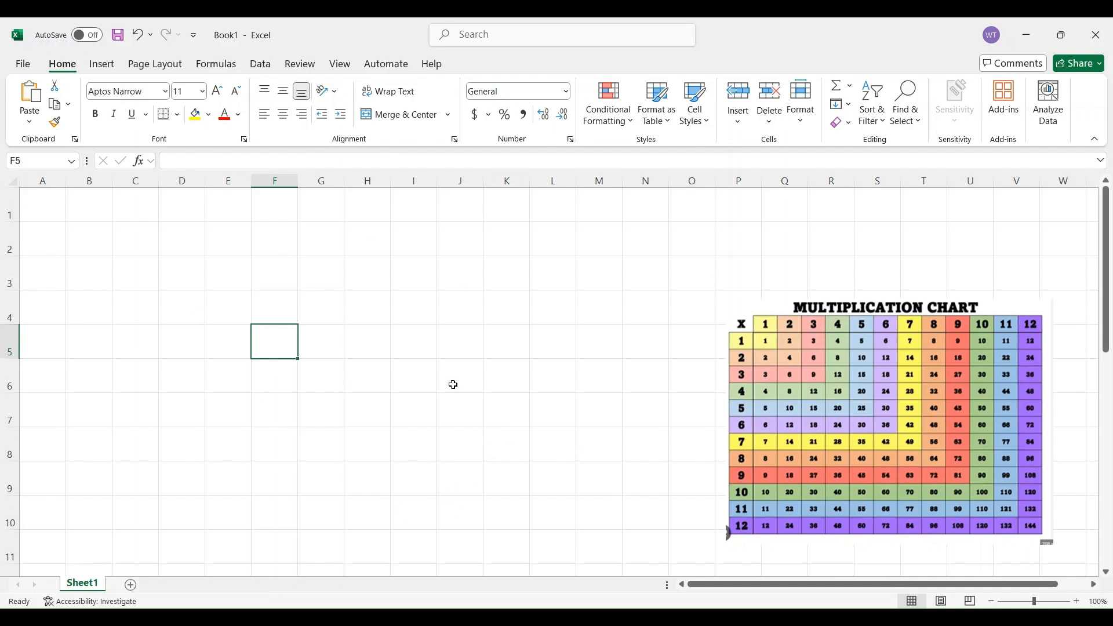
click(167, 260)
click(133, 279)
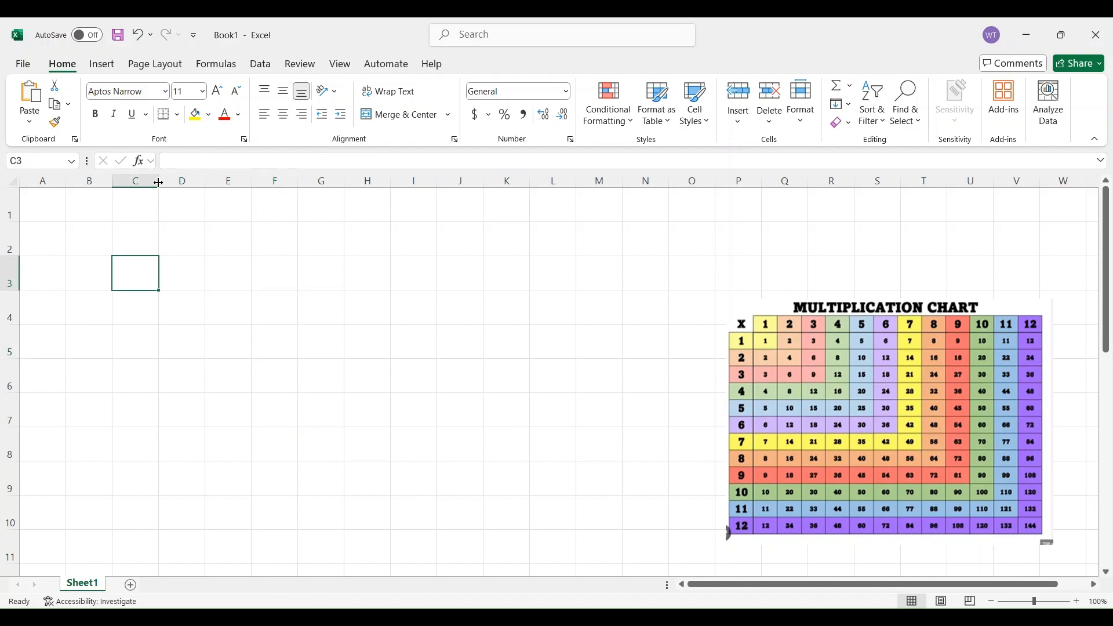
click(164, 271)
click(240, 277)
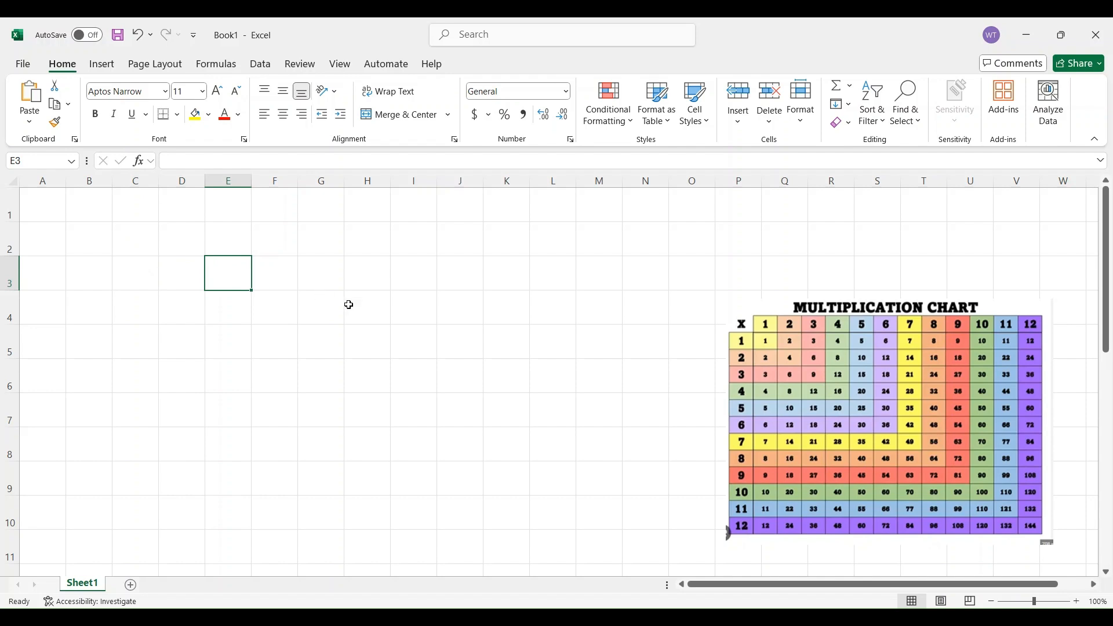
click(365, 364)
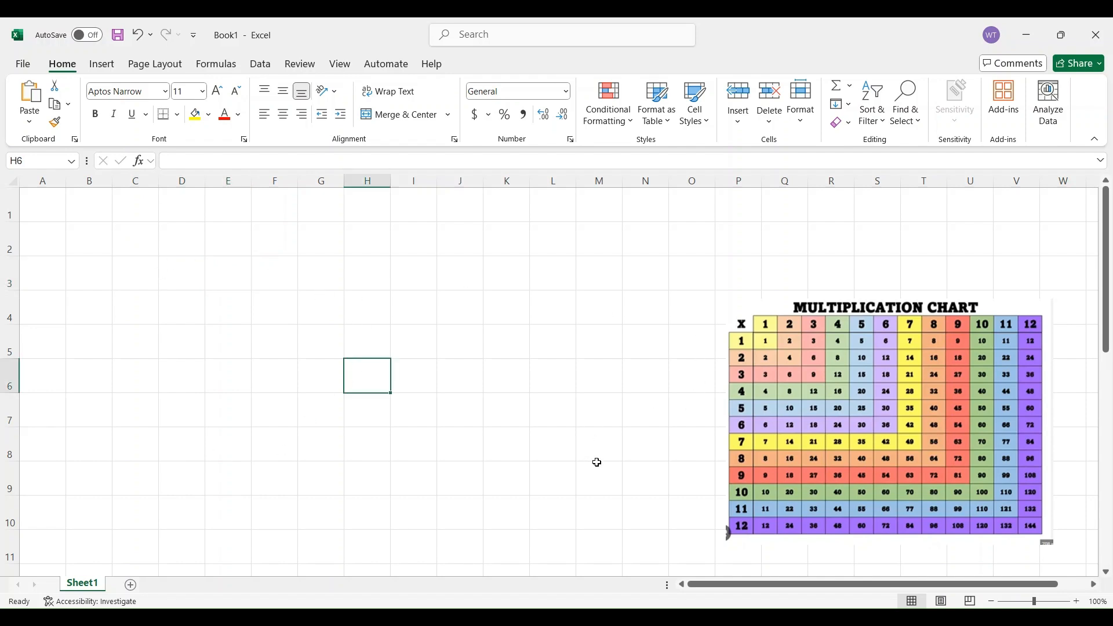
Enter x in B2 and fill the series 1 to 12 down column B from B3 to B14
click(92, 233)
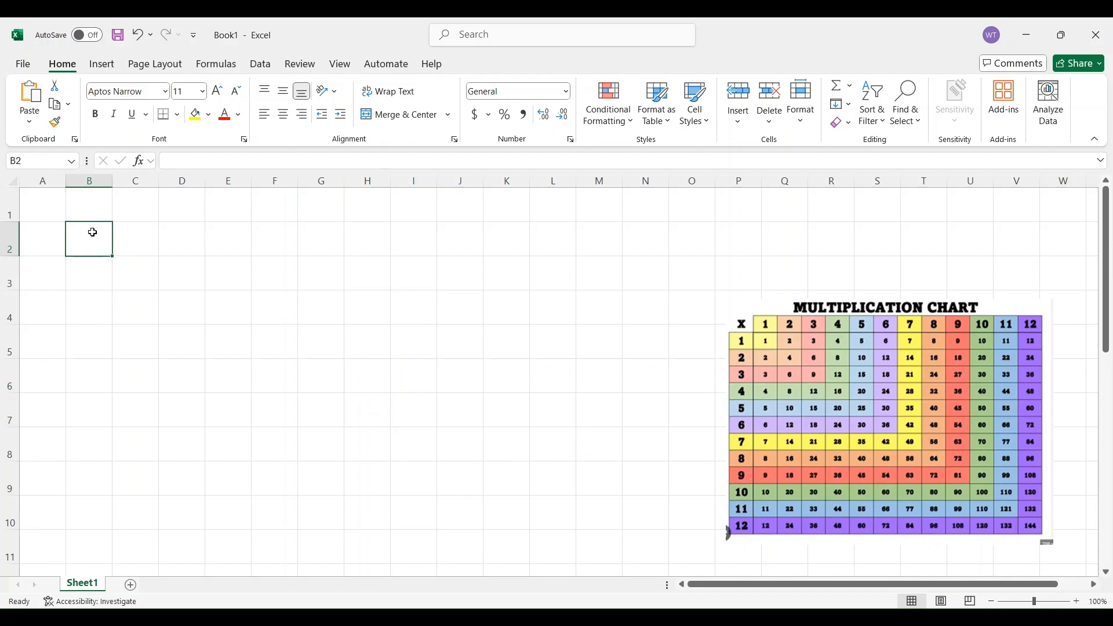
text(x)
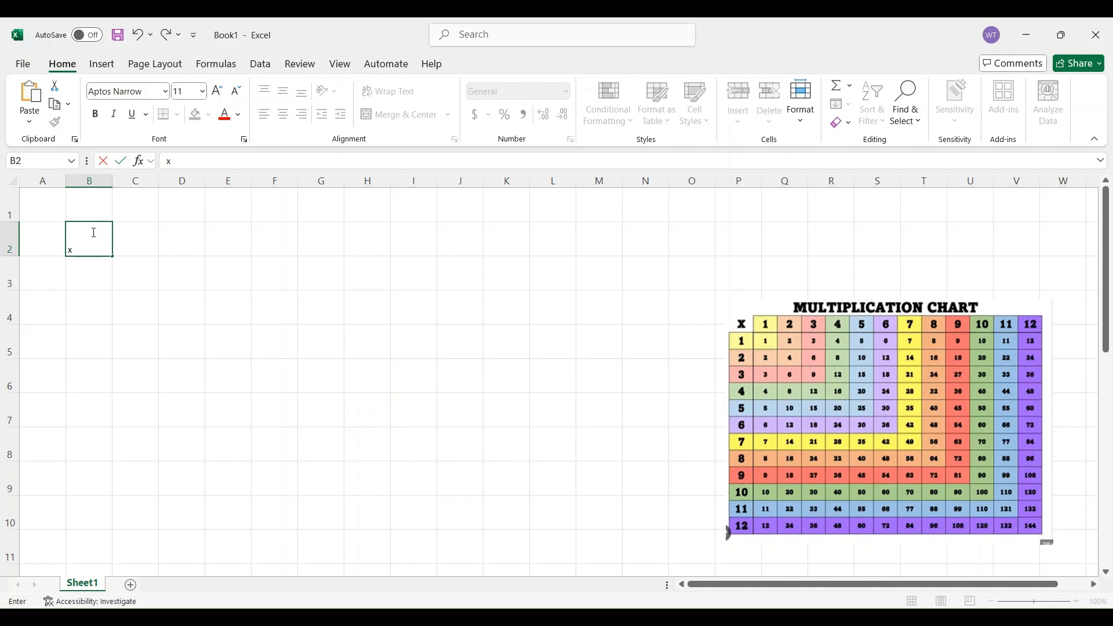
key(Return)
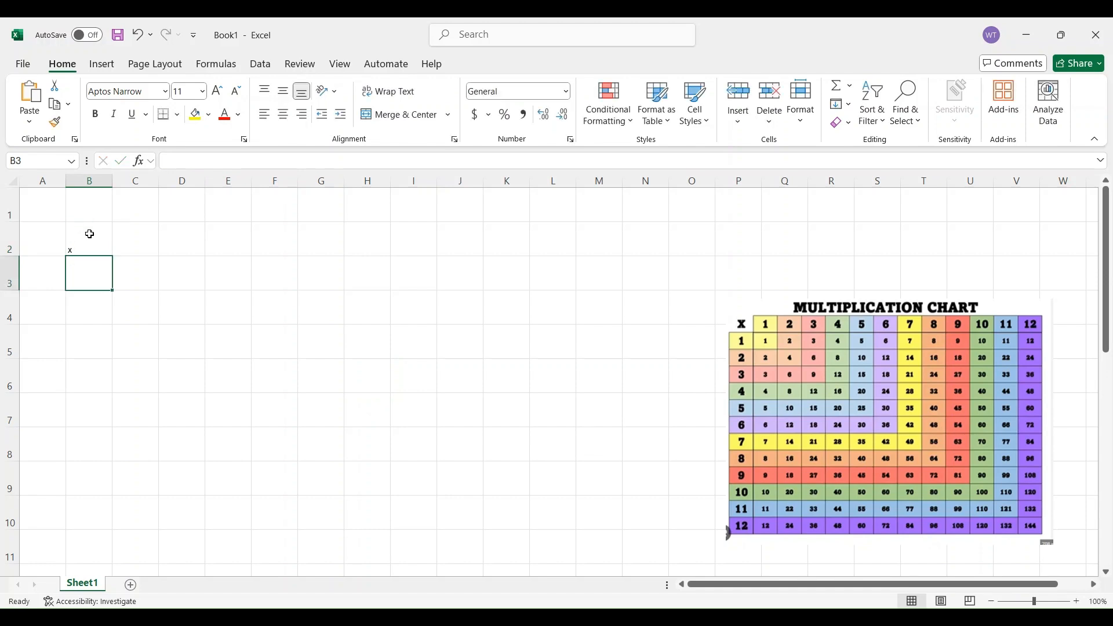
text(1)
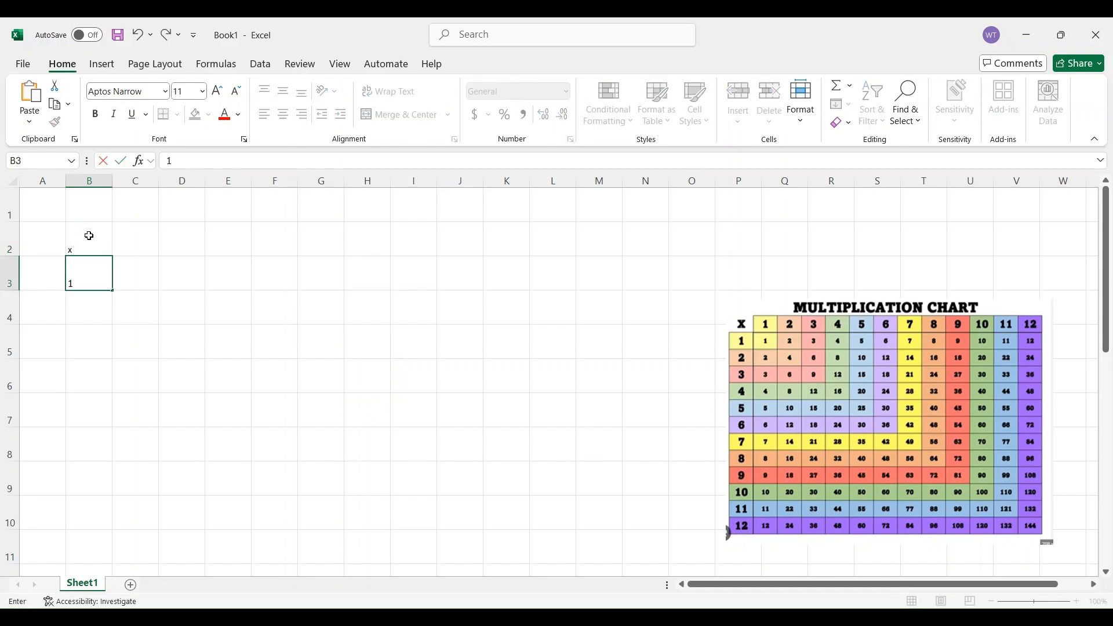
key(Return)
text(2)
click(87, 236)
click(96, 283)
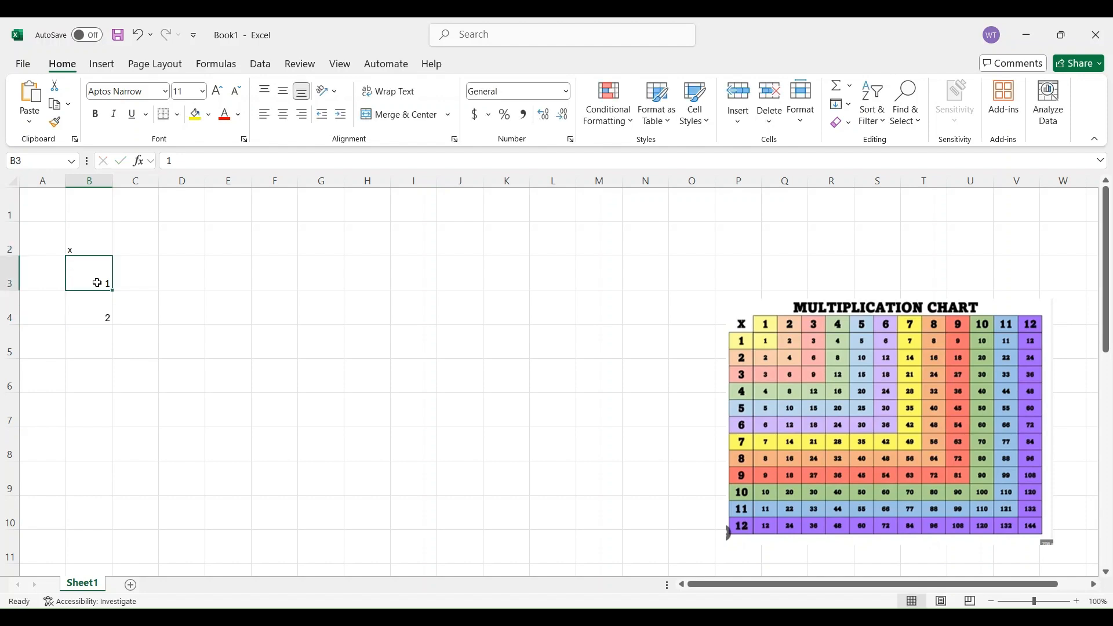
drag(97, 283, 91, 557)
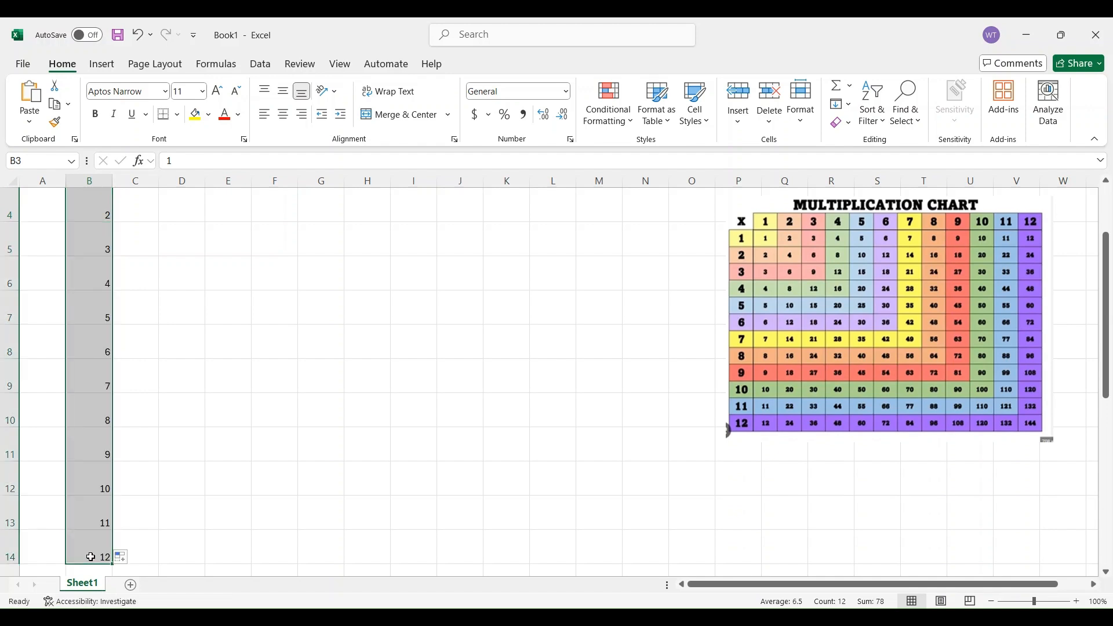
scroll(199, 467, up, 1)
click(124, 277)
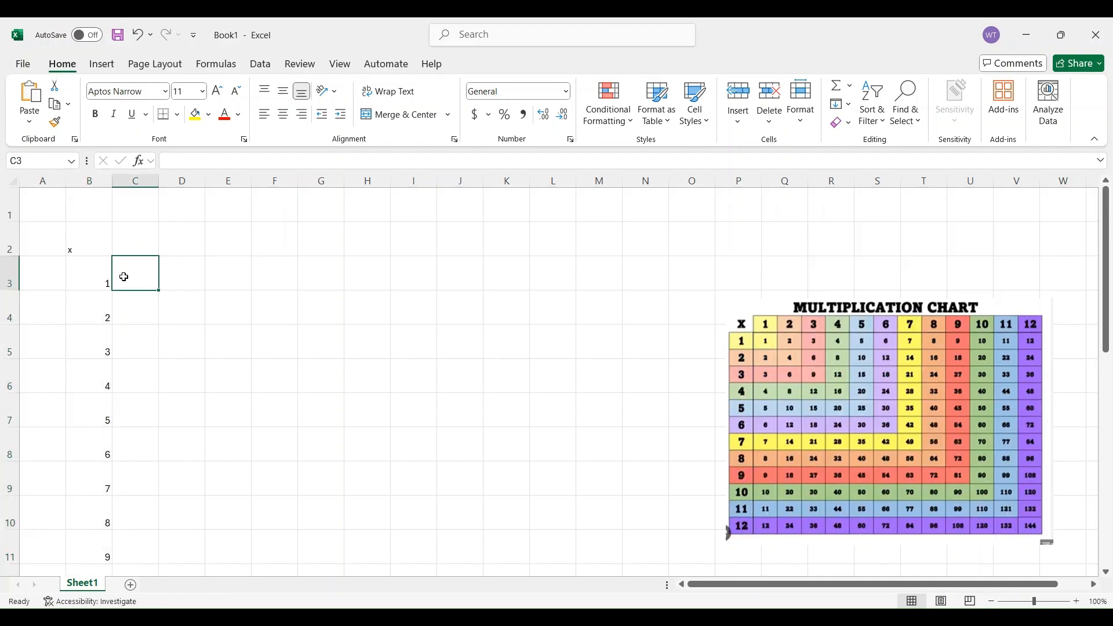
text(2)
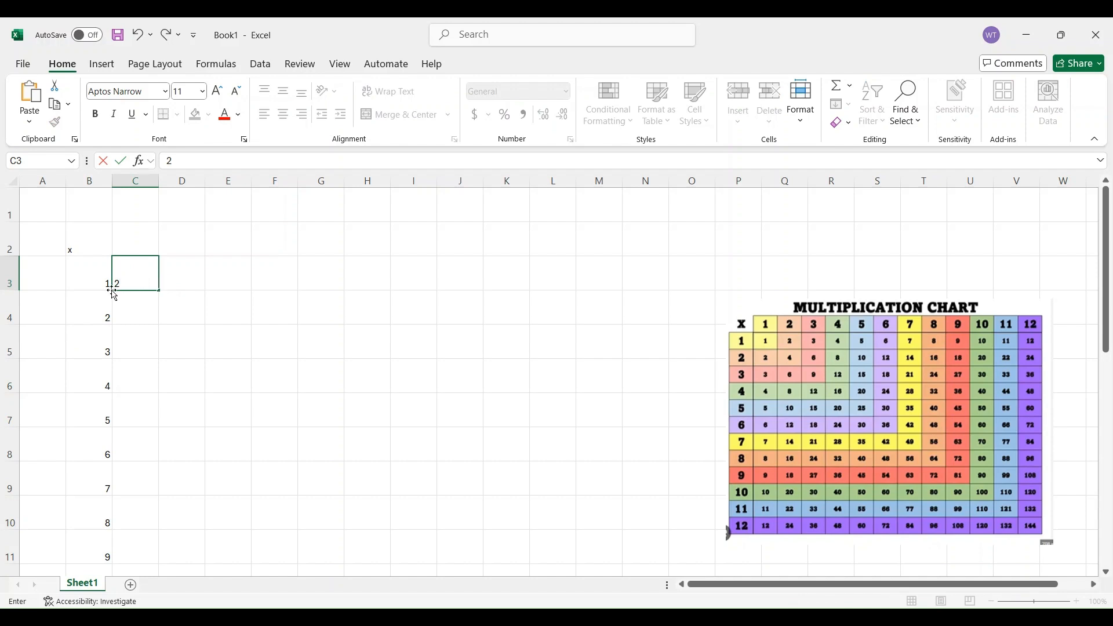
click(96, 278)
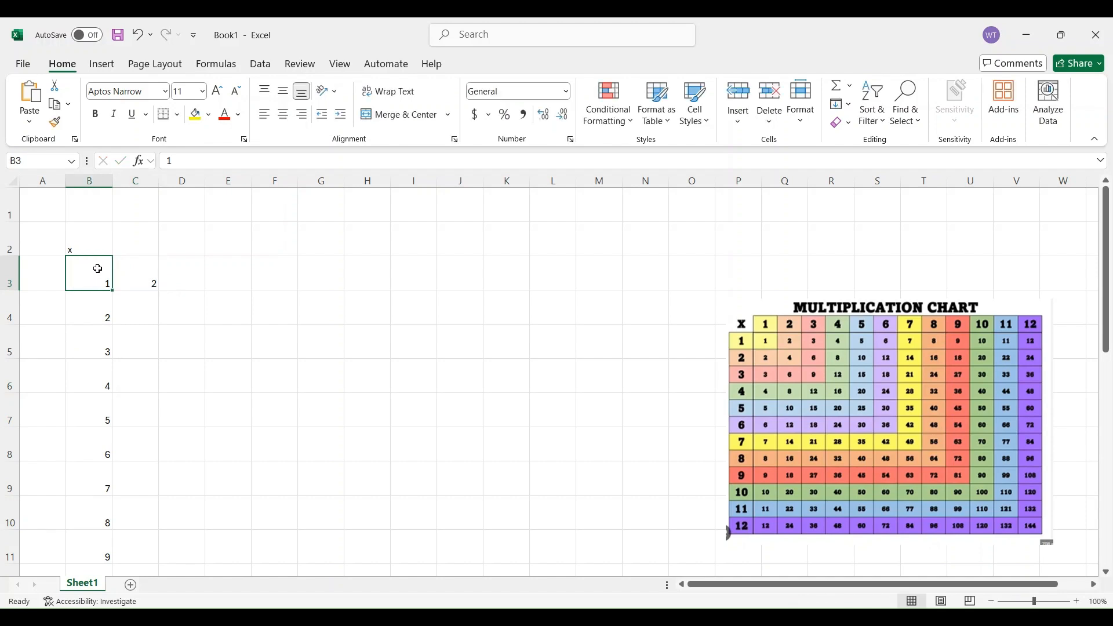
click(93, 243)
Fill the series 1 to 12 across row 2 from C2 to N2 and clear the stray 2 in C3
click(130, 245)
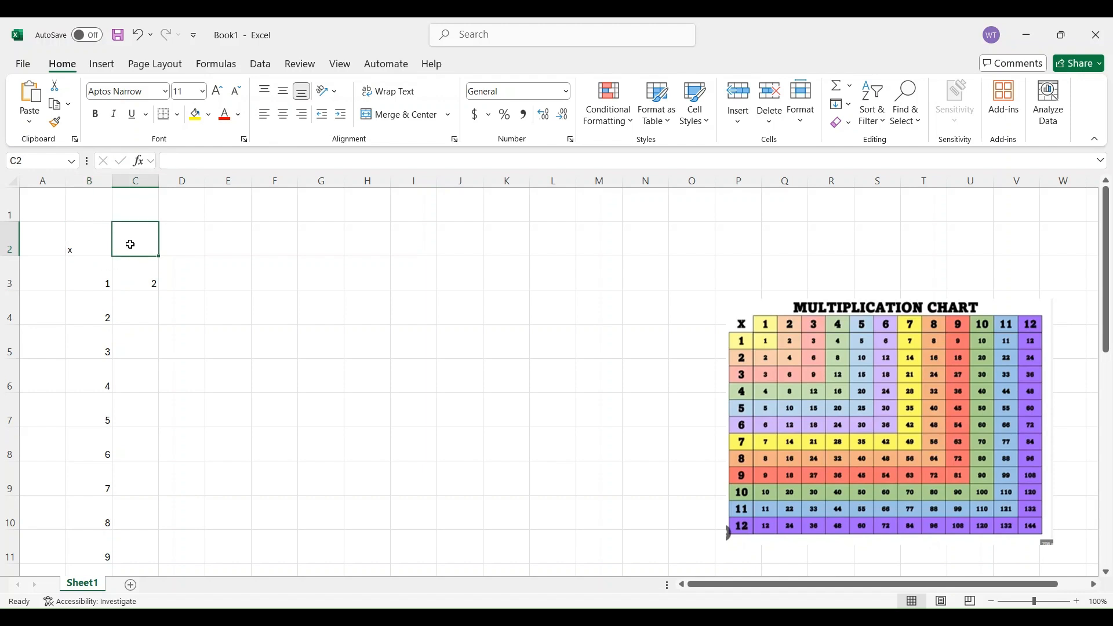
text(1)
click(139, 280)
key(BackSpace)
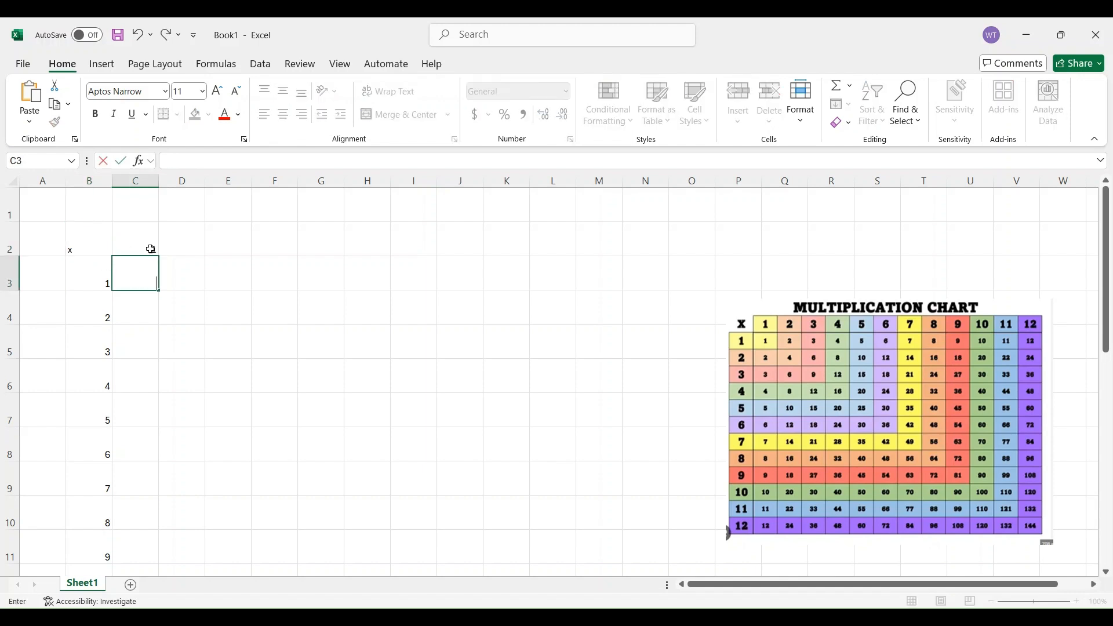
click(192, 243)
text(2)
click(191, 283)
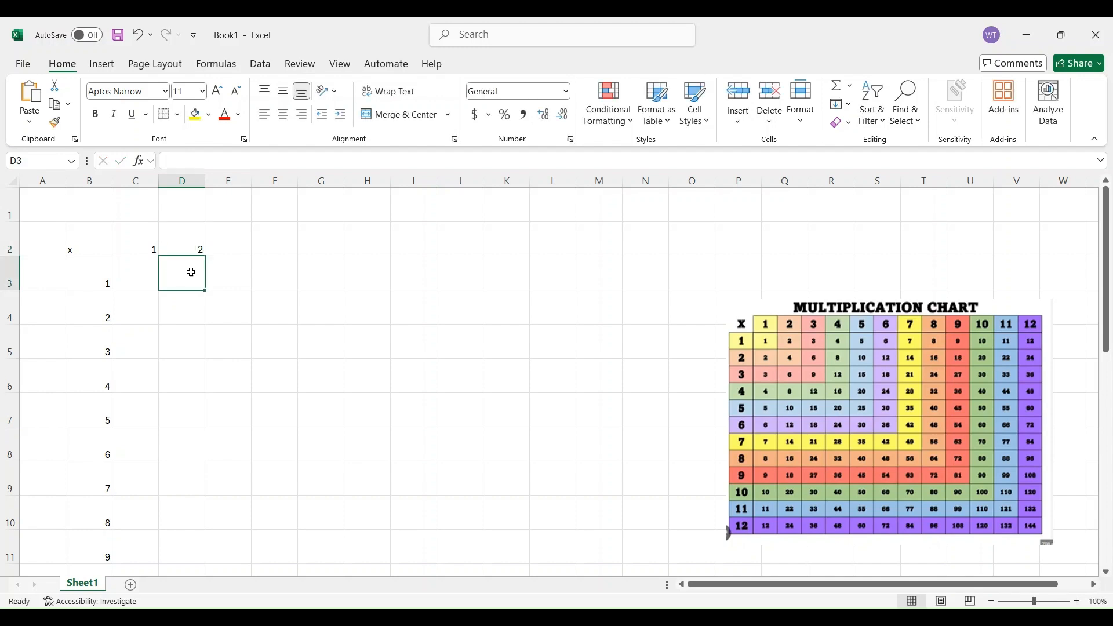
drag(127, 242, 659, 254)
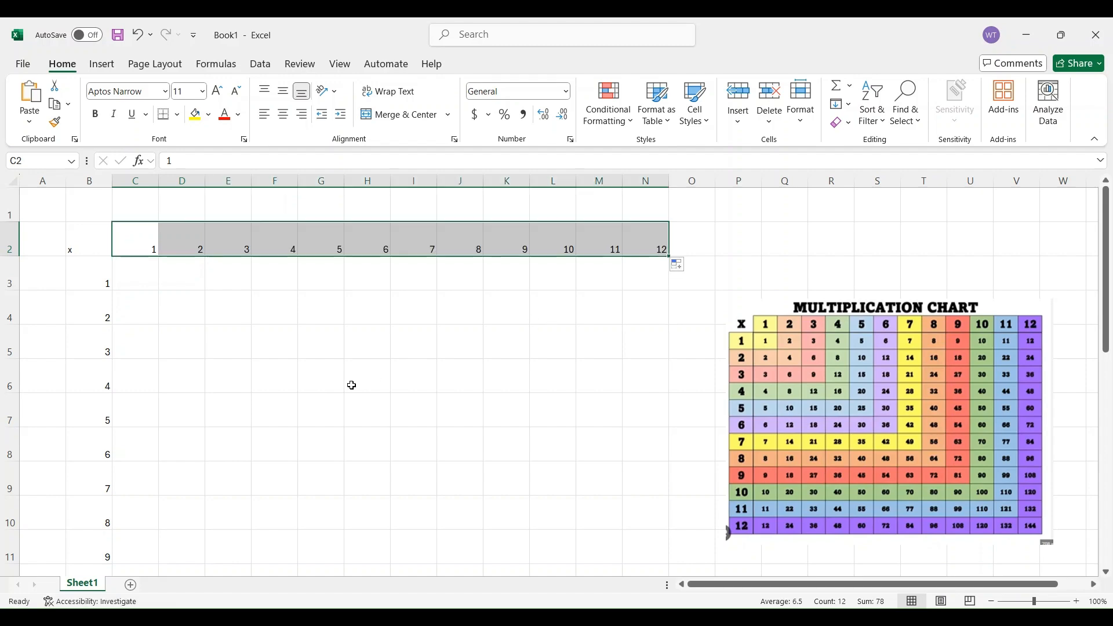
Format the table range B2:N14 with font size 26, horizontally centred text and bold
drag(90, 254, 636, 507)
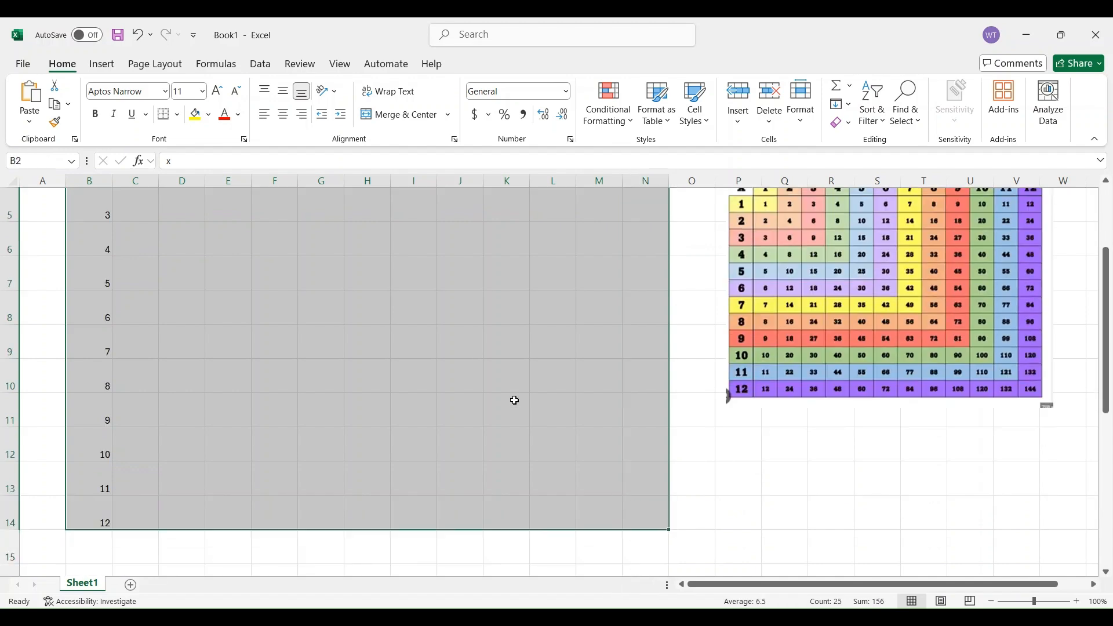
click(202, 91)
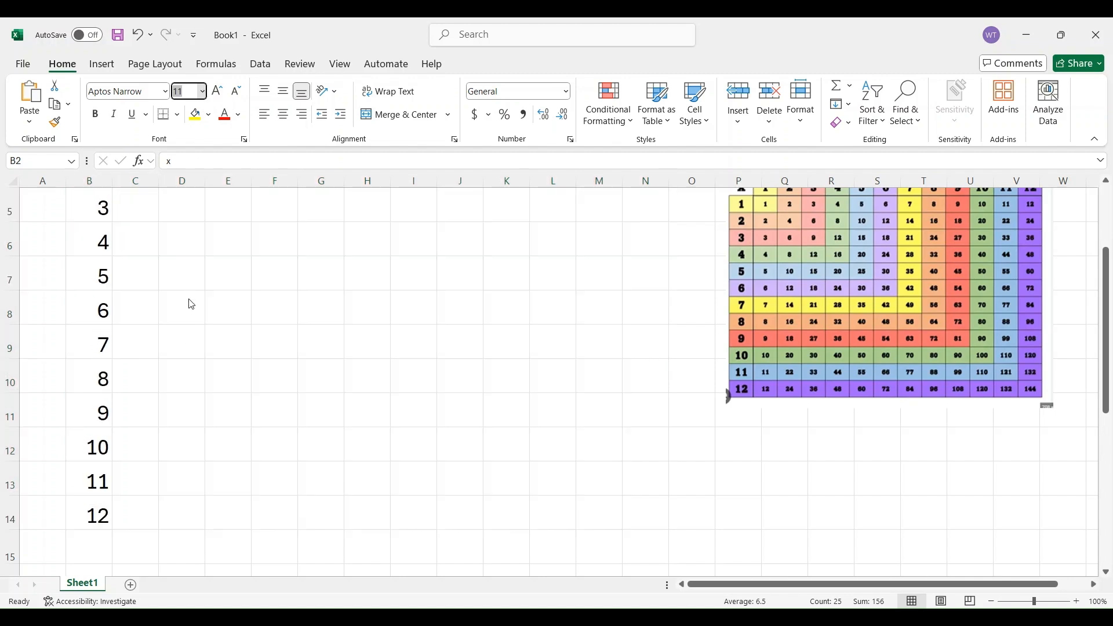
click(188, 304)
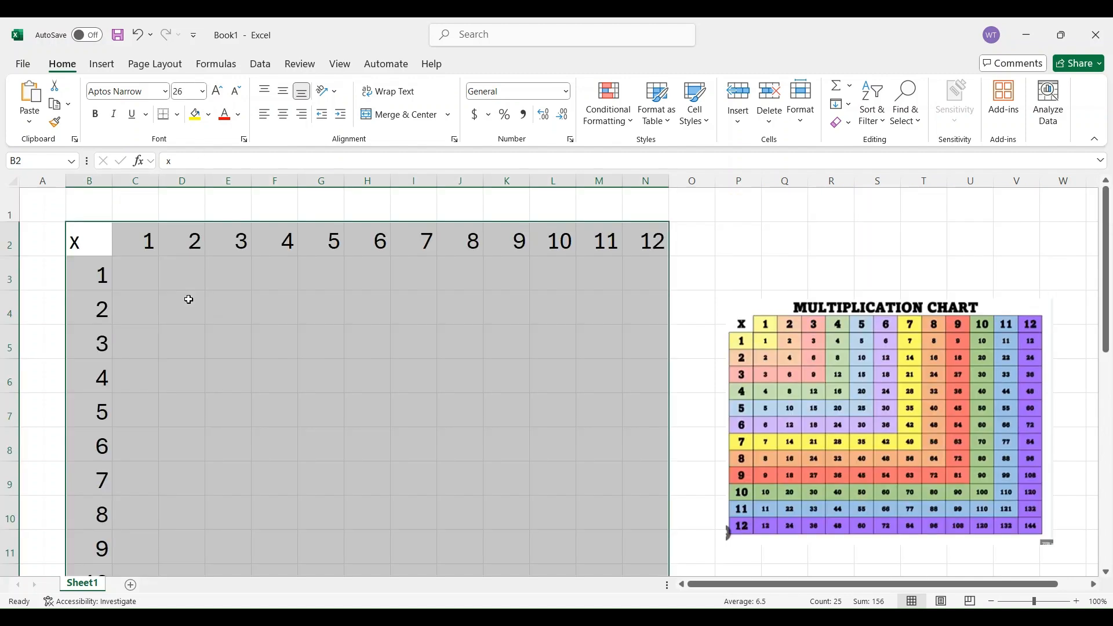
click(283, 118)
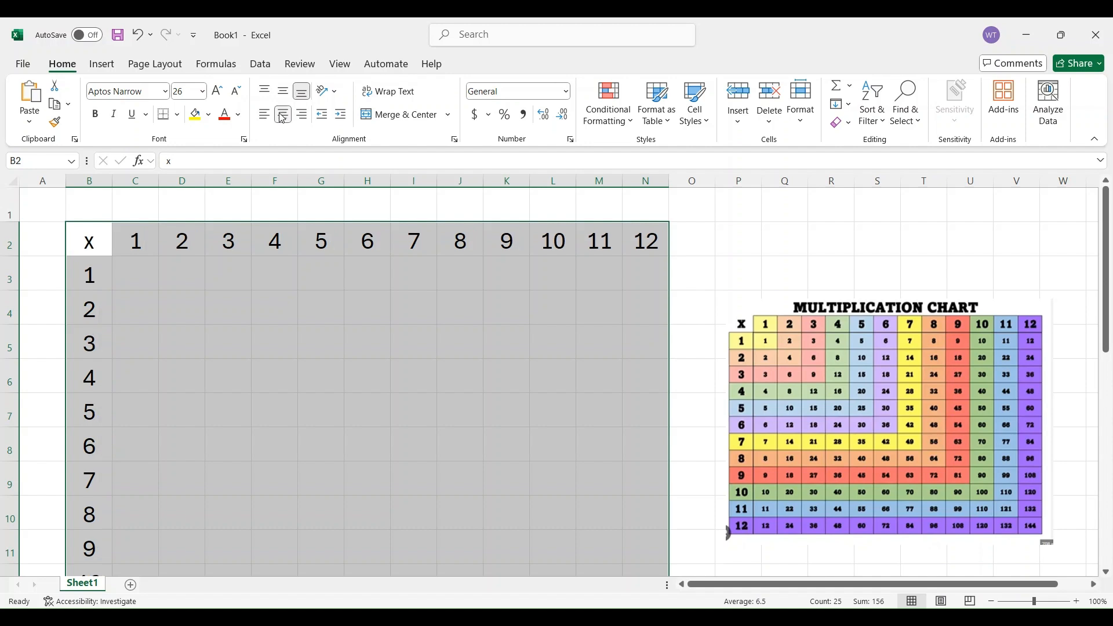
click(97, 115)
click(270, 371)
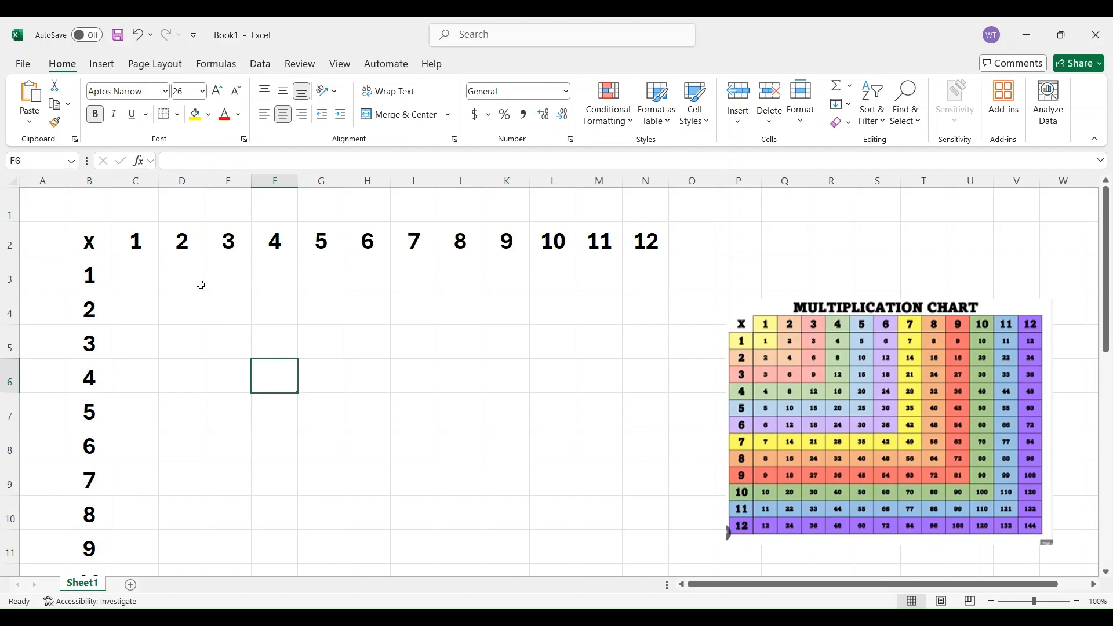
drag(137, 275, 568, 480)
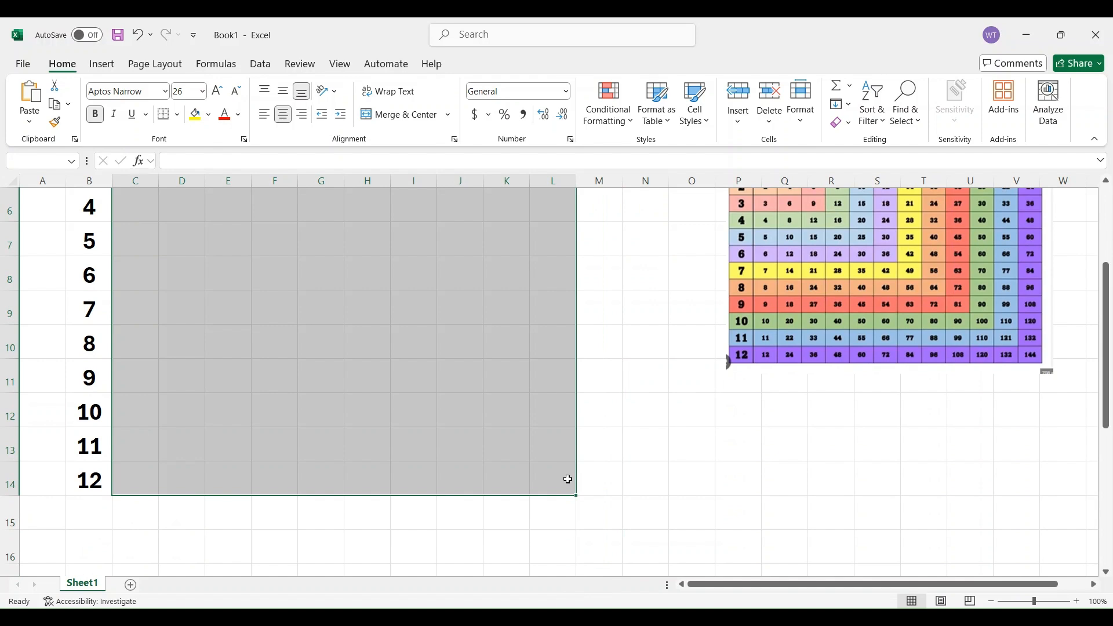
scroll(257, 293, up, 2)
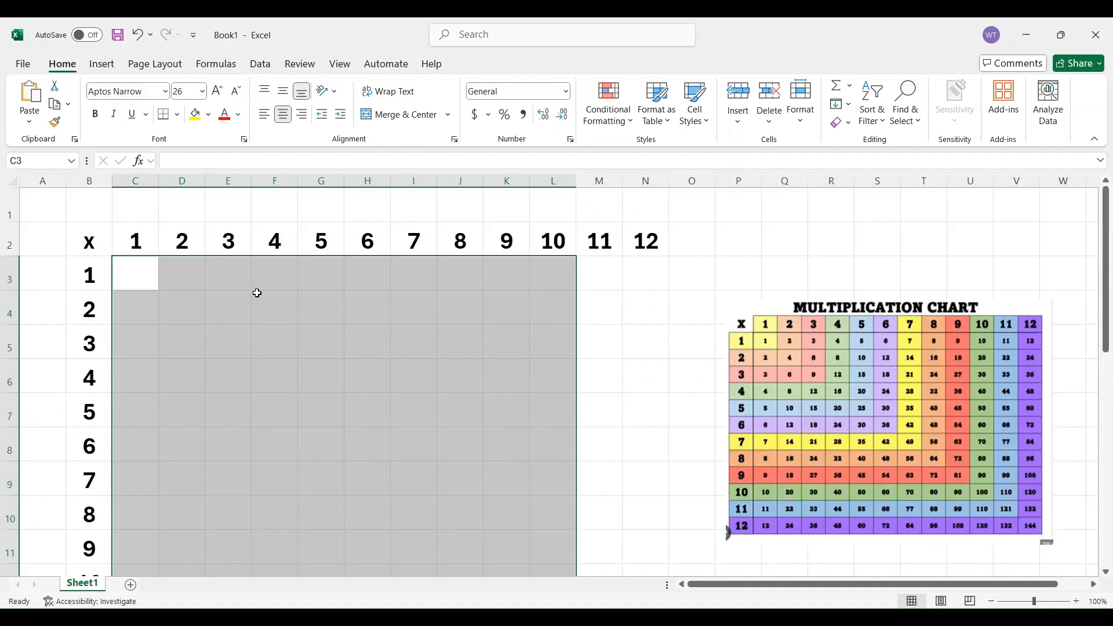
drag(257, 293, 273, 323)
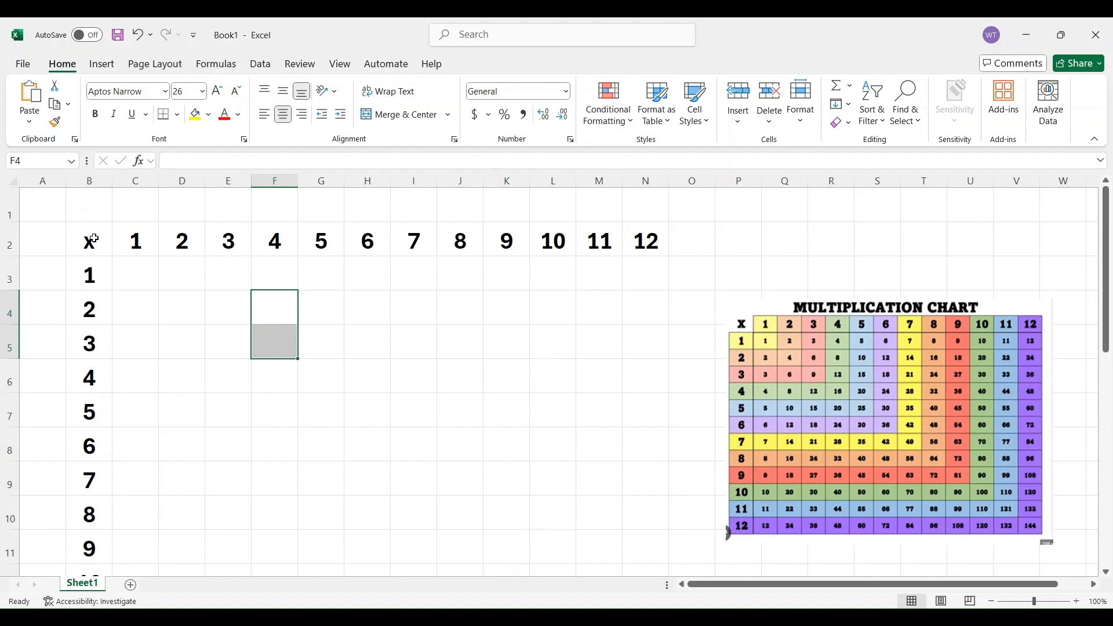
Apply all borders to the table range B2:N14
drag(90, 238, 641, 561)
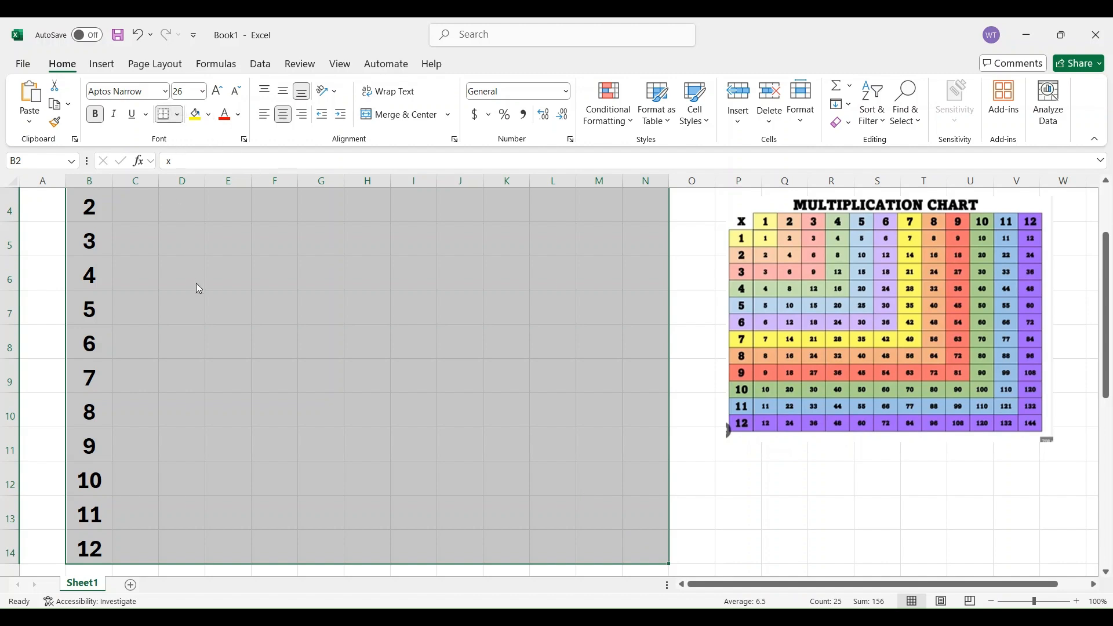
scroll(215, 312, up, 1)
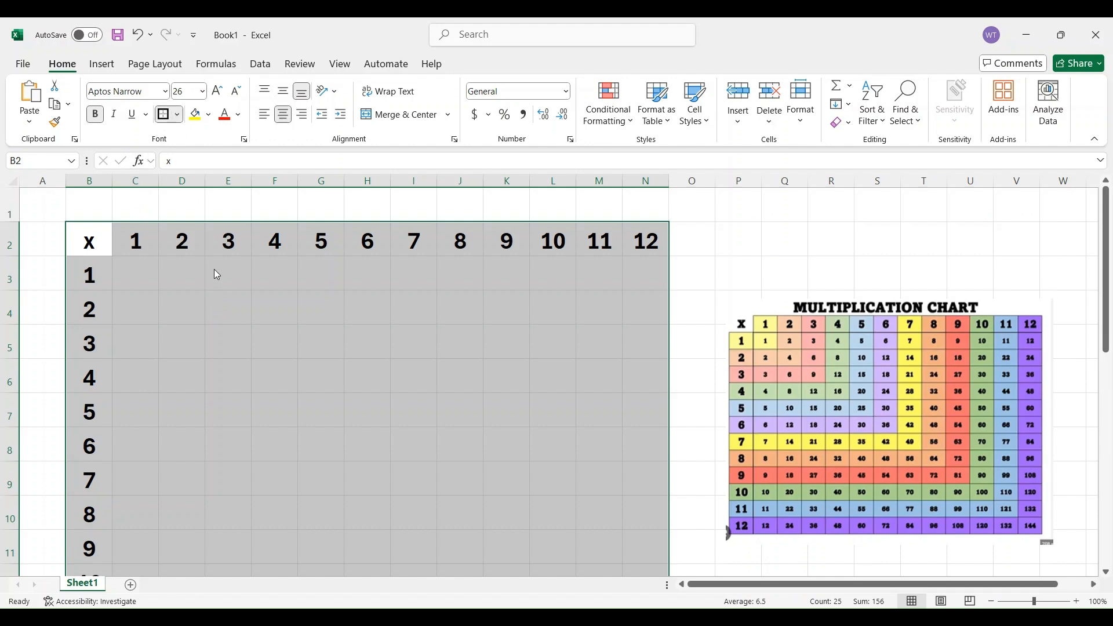
click(306, 311)
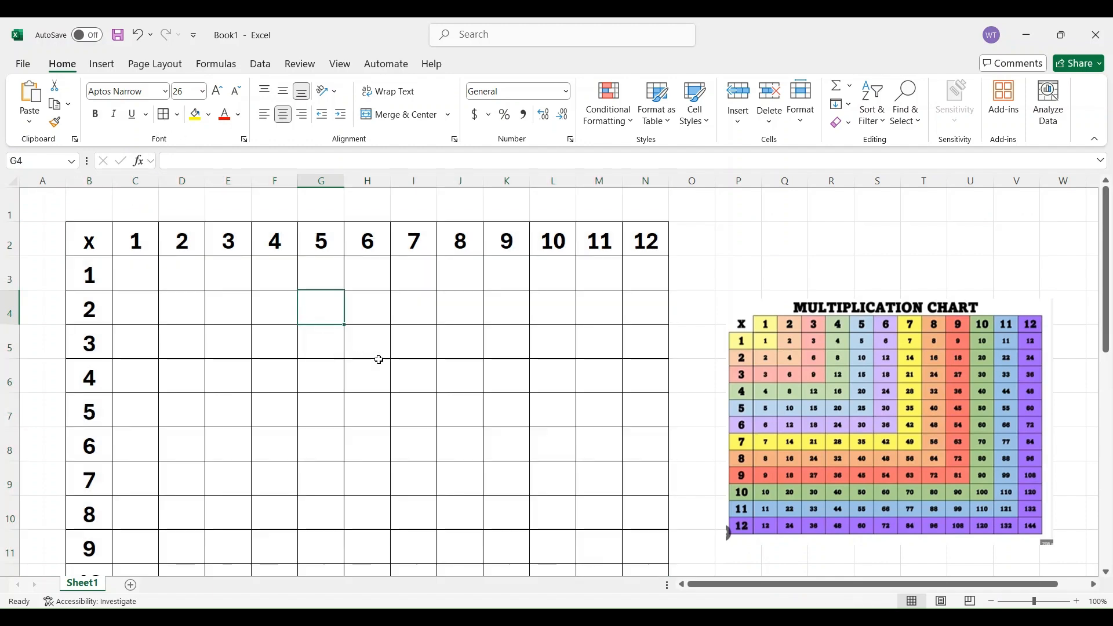
Enter the formula =B3*C2 in cell C3 to multiply the row header by the column header
click(136, 273)
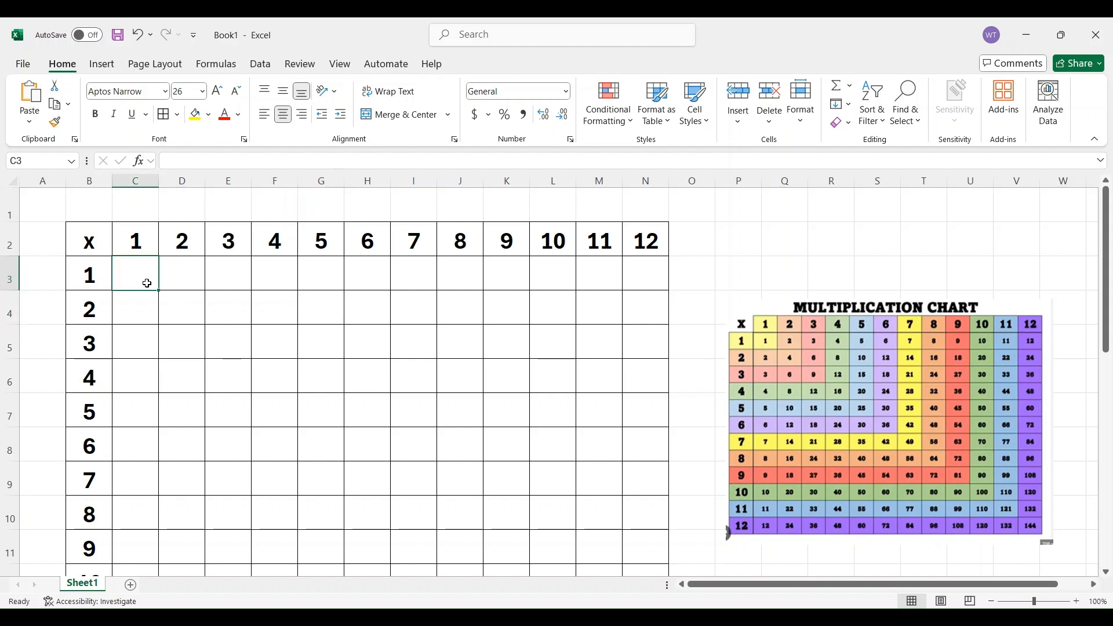
text(=)
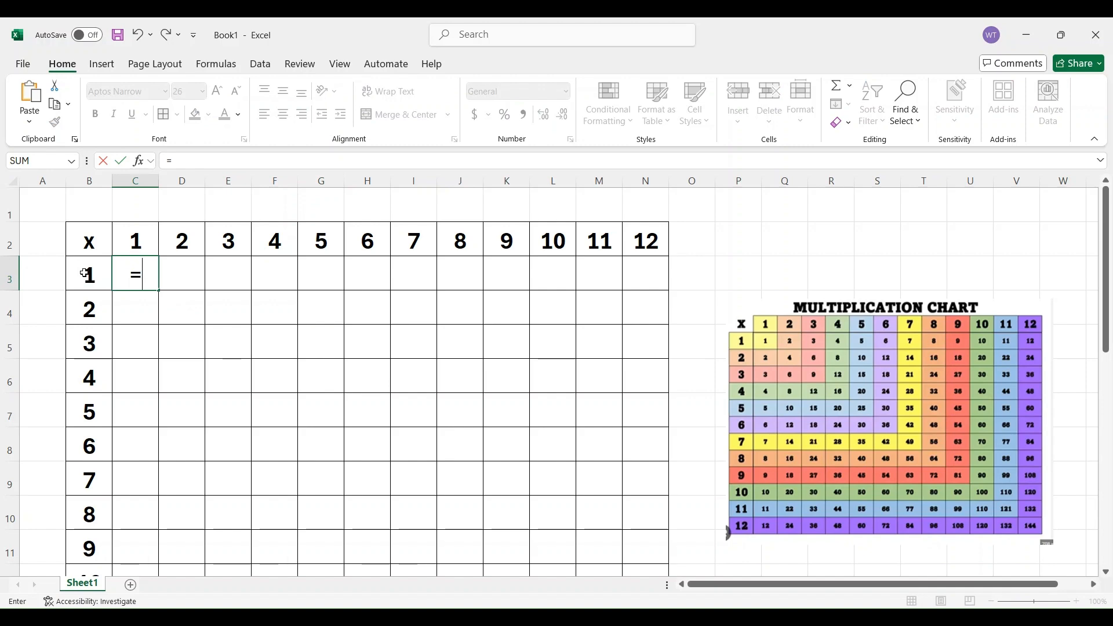
click(90, 275)
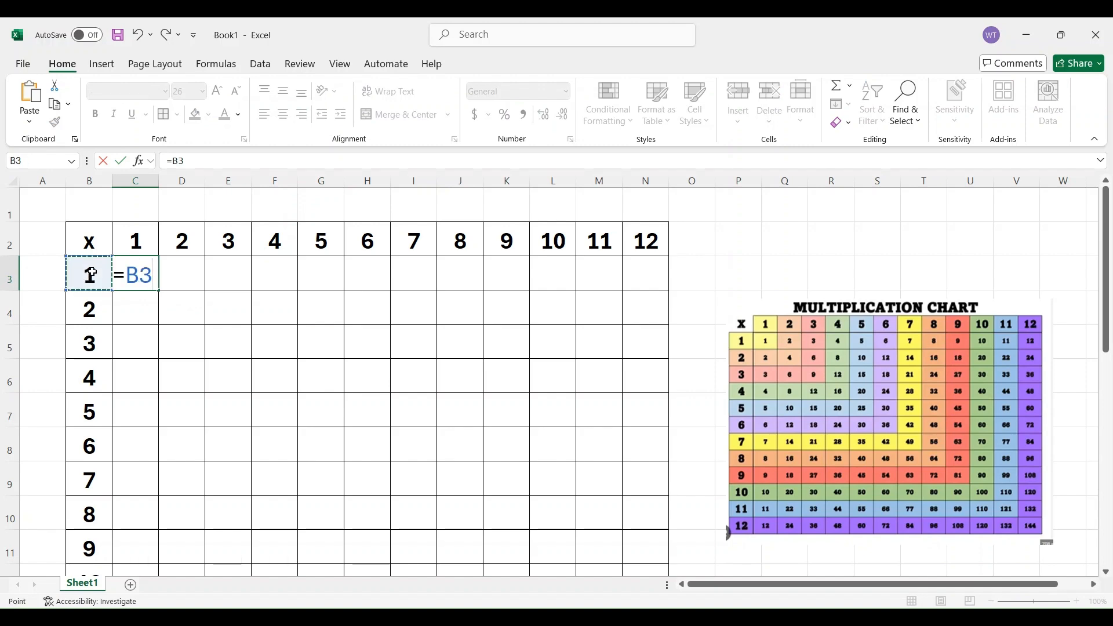
text(*)
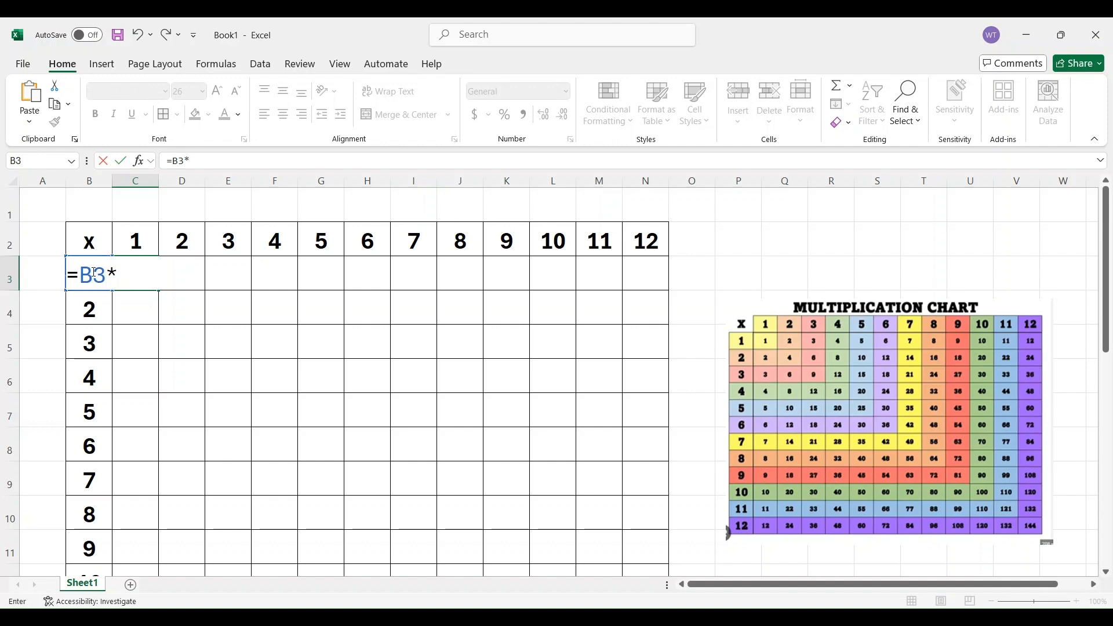
click(136, 242)
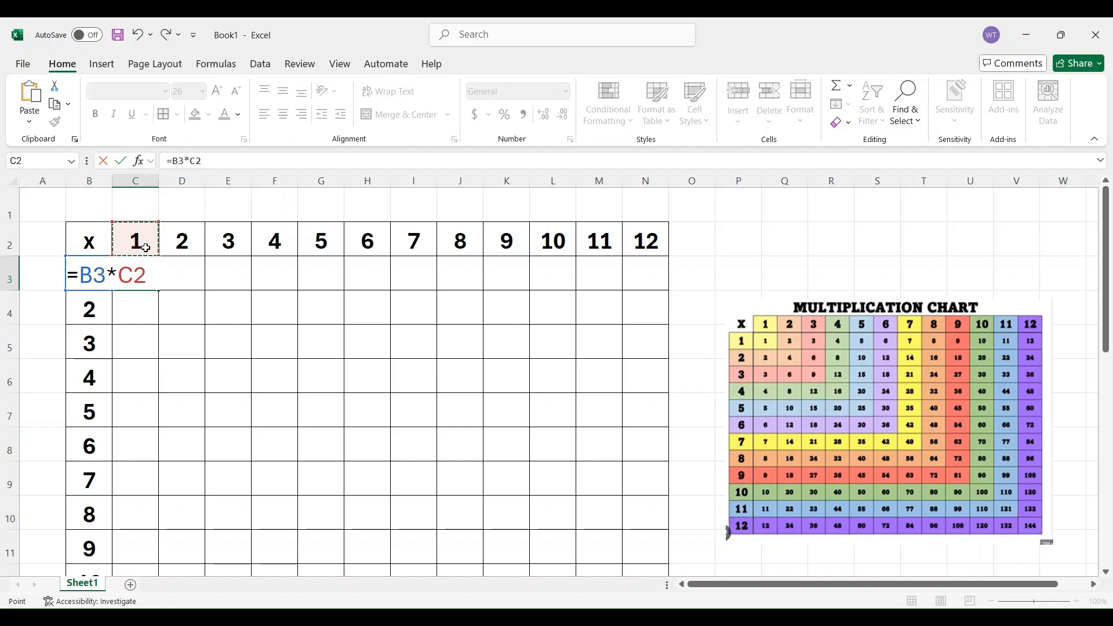
key(Return)
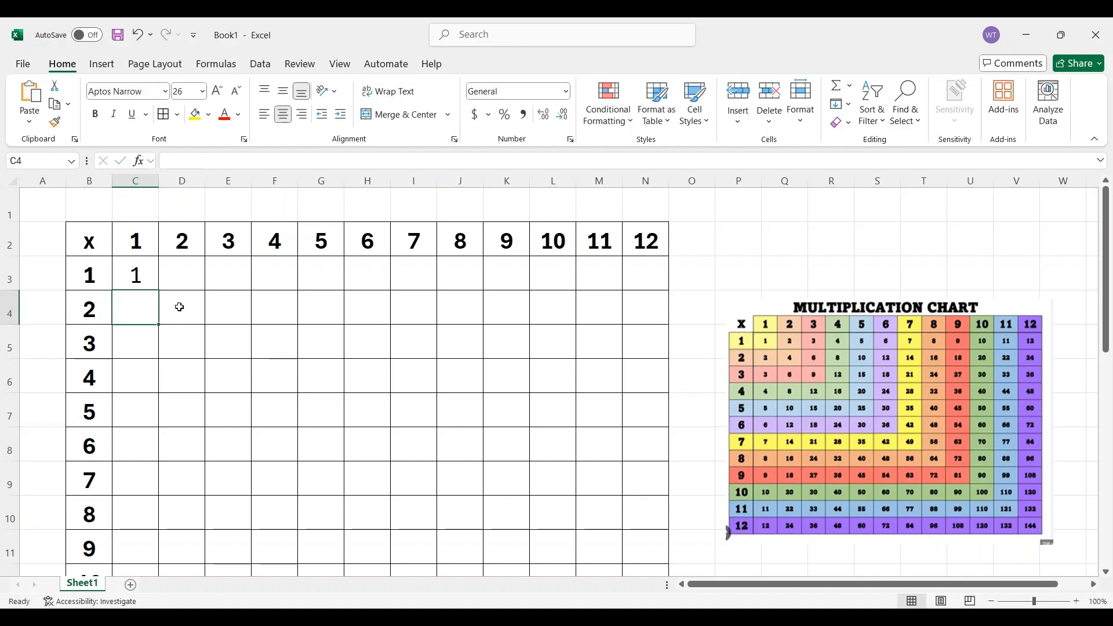
Change the formula in C3 to =$B3*C$2 so column B and row 2 are locked
click(136, 276)
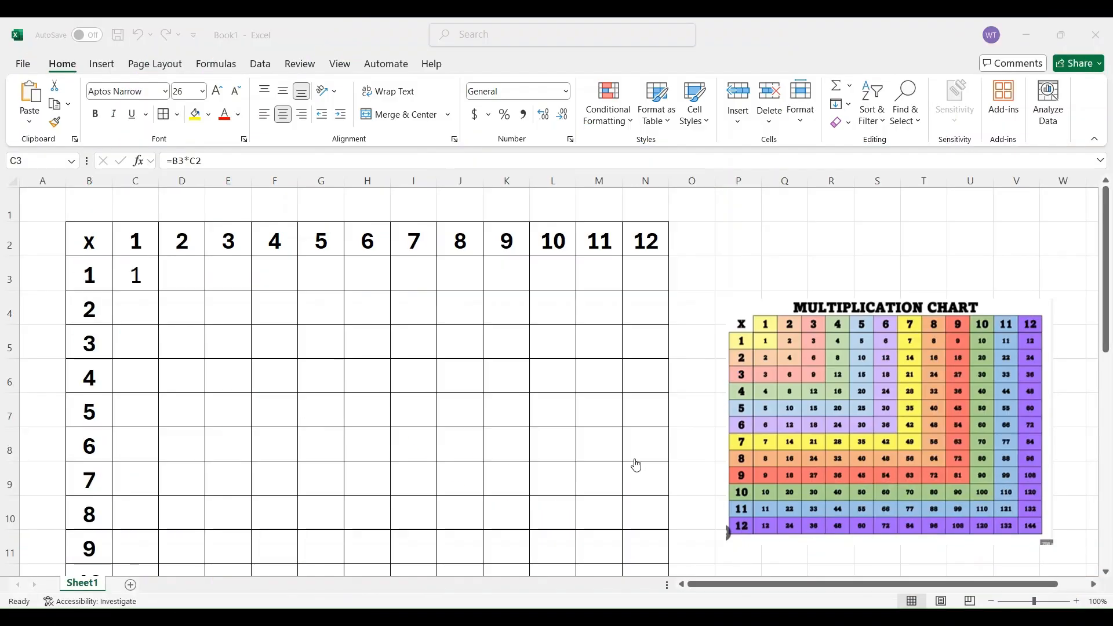
click(586, 618)
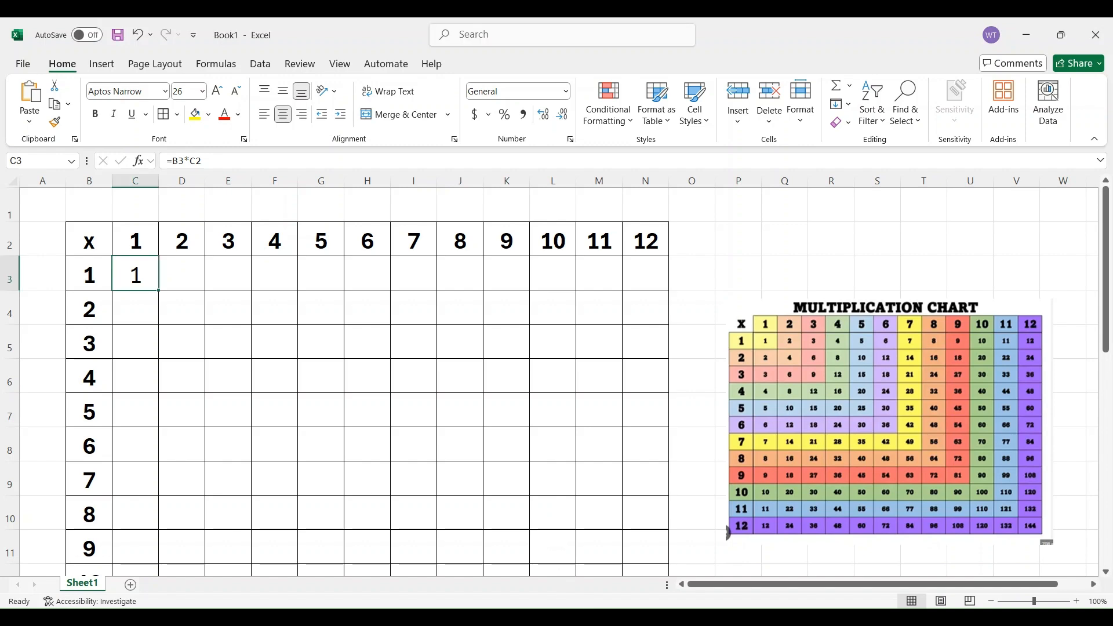
click(174, 160)
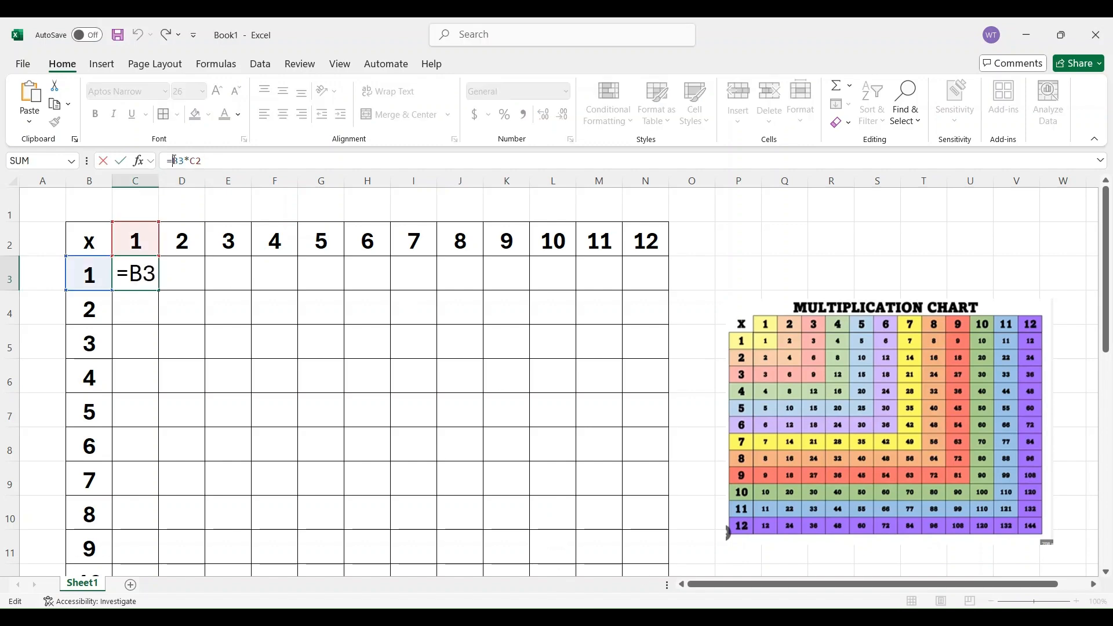
text($)
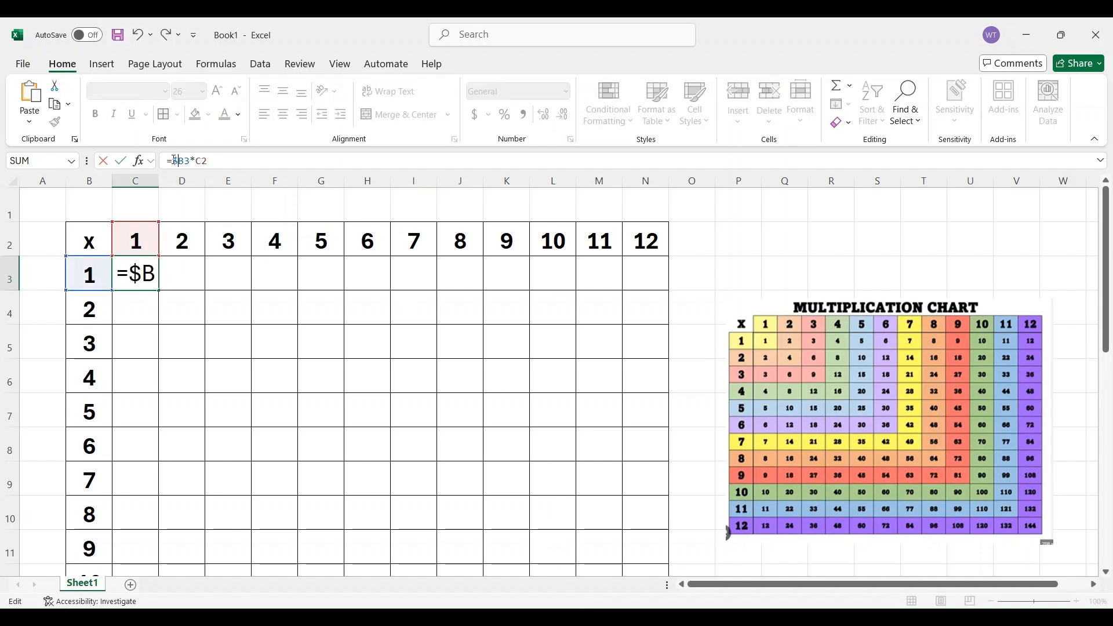
click(200, 161)
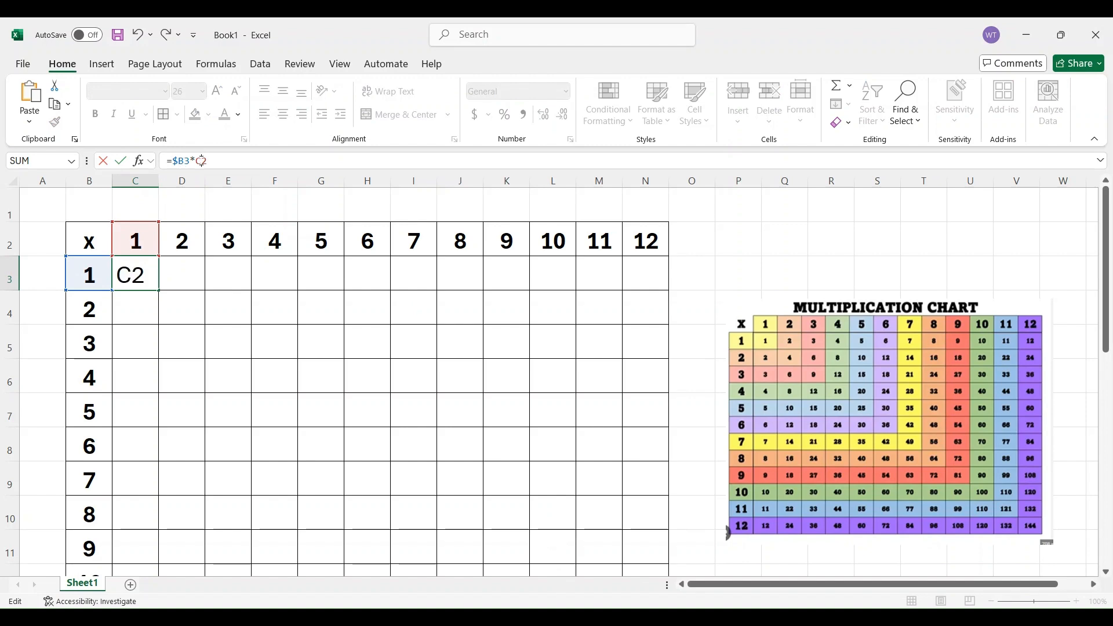
text($)
key(Return)
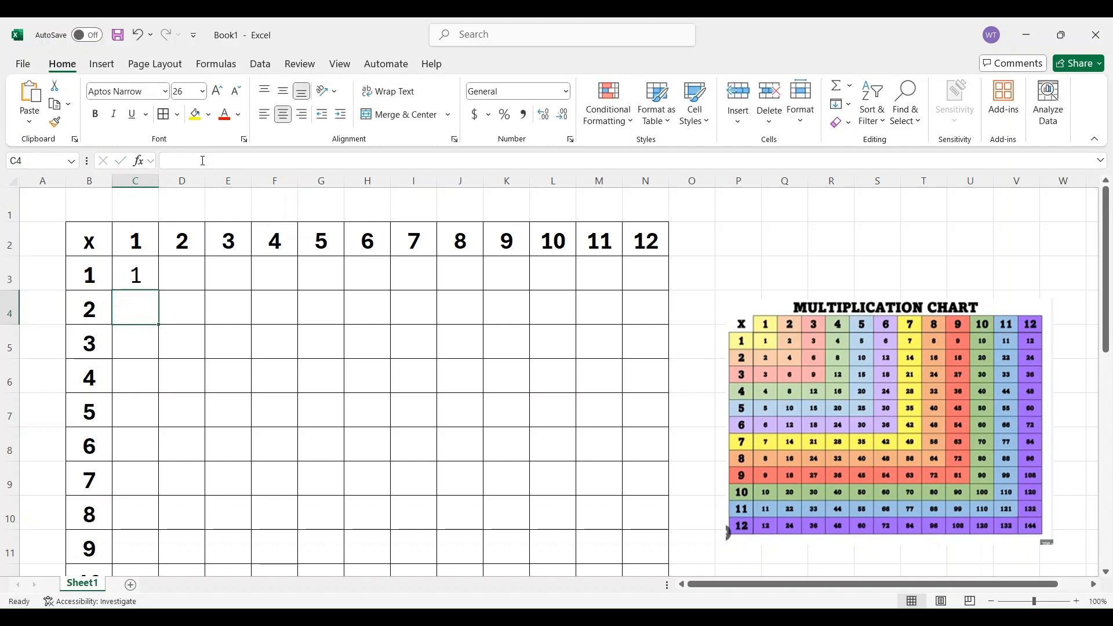
Fill the C3 formula across to N3 and down to row 14 so it covers C3:N14
click(150, 279)
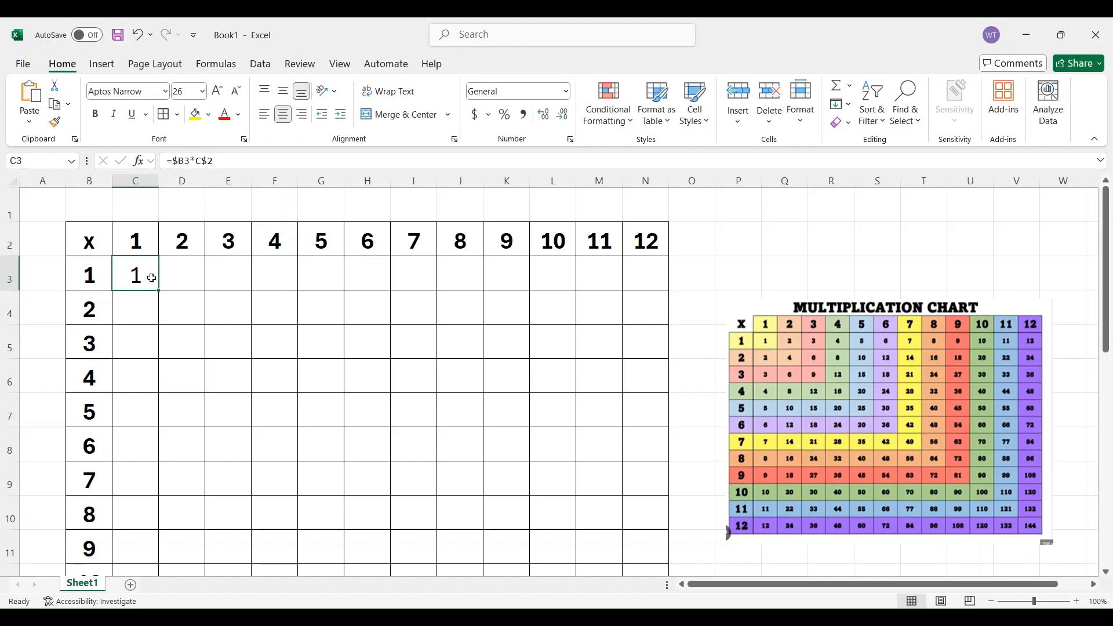
drag(159, 292, 655, 301)
click(461, 276)
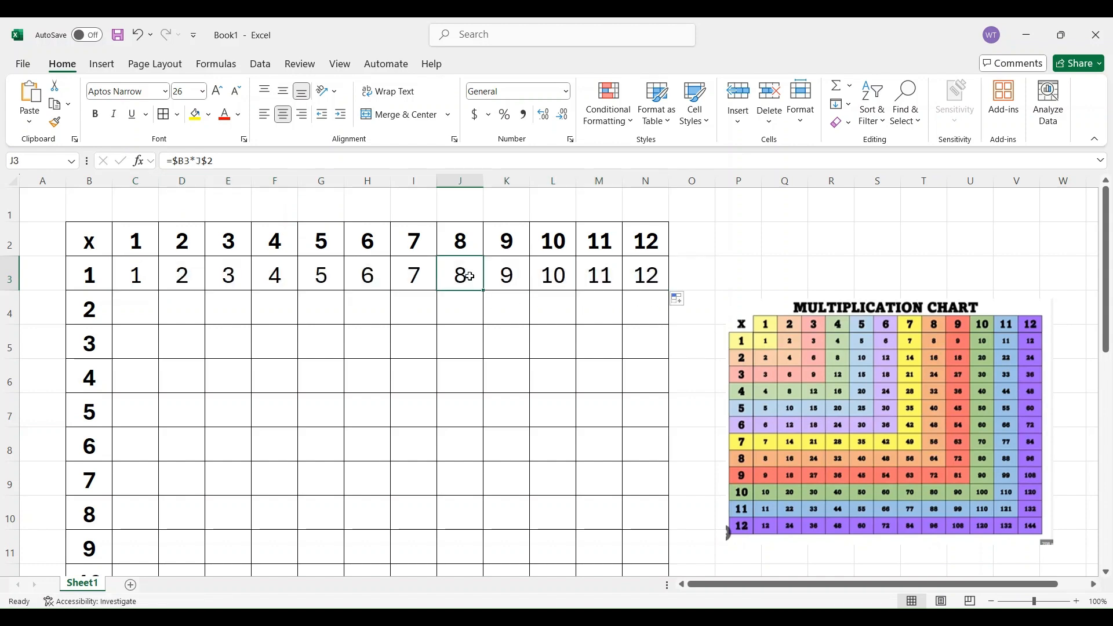
click(665, 288)
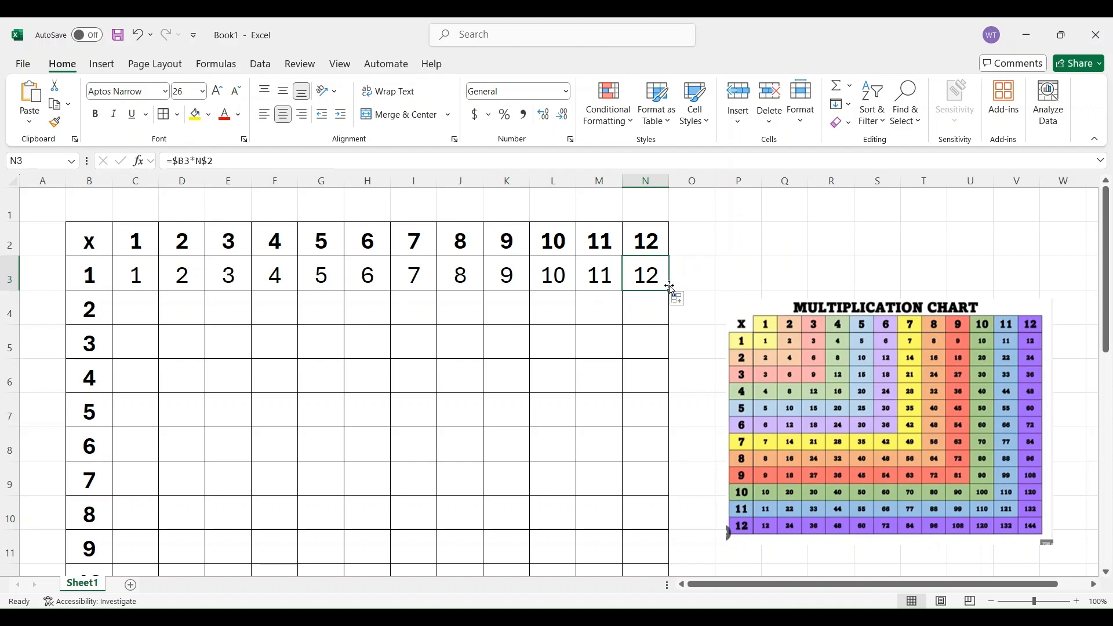
drag(142, 276, 634, 522)
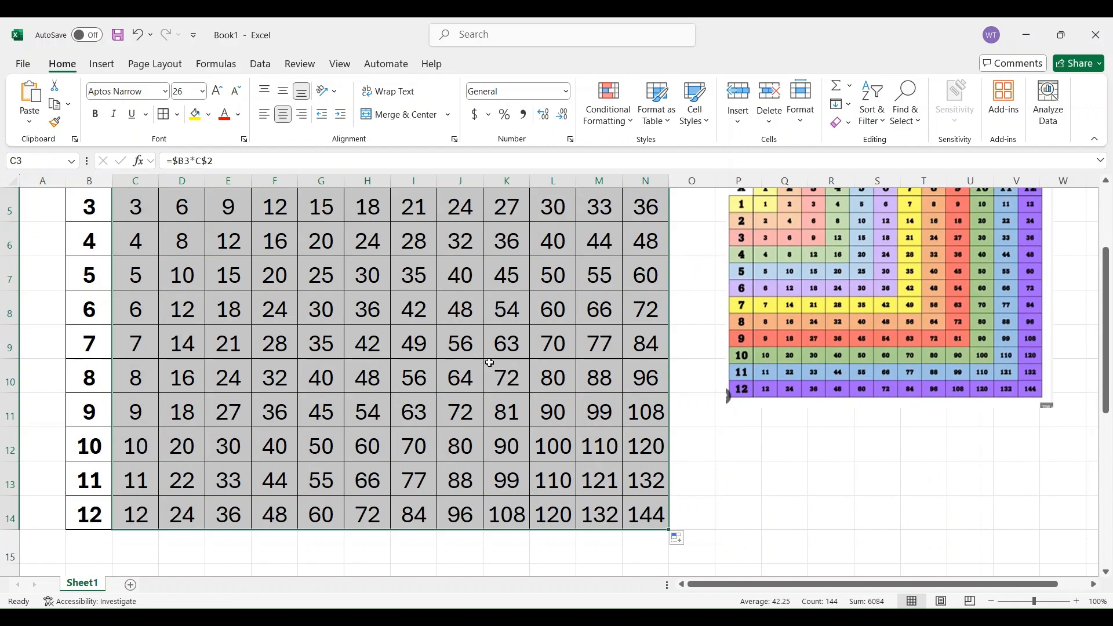
Check the filled formulas in sample cells K9, K10, M12 and G12 against their row and column headers
click(508, 343)
scroll(508, 377, up, 2)
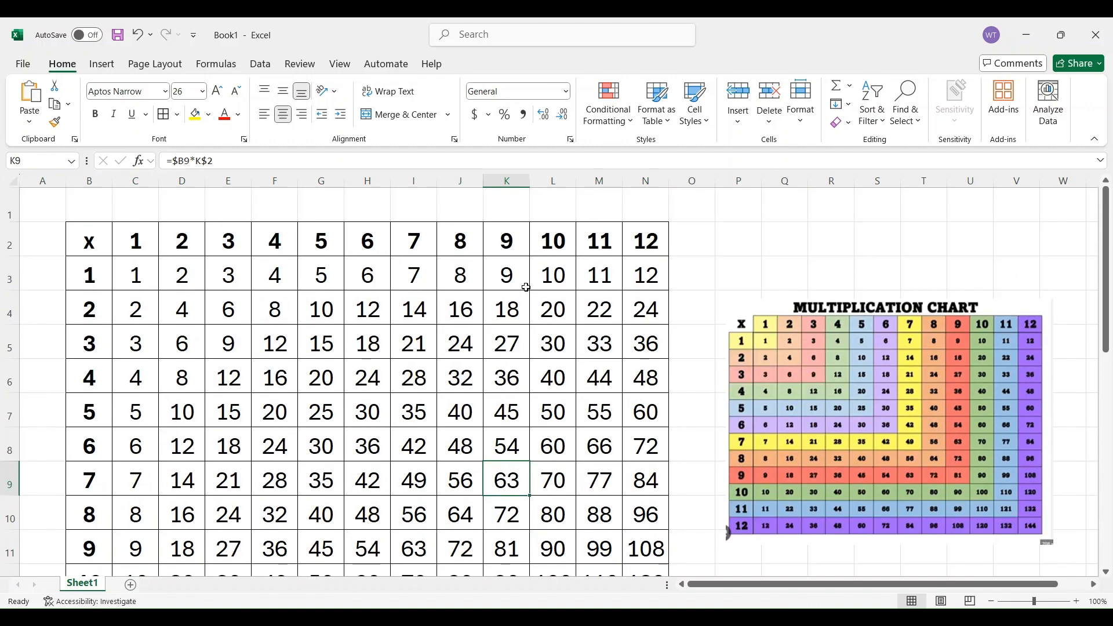
click(508, 520)
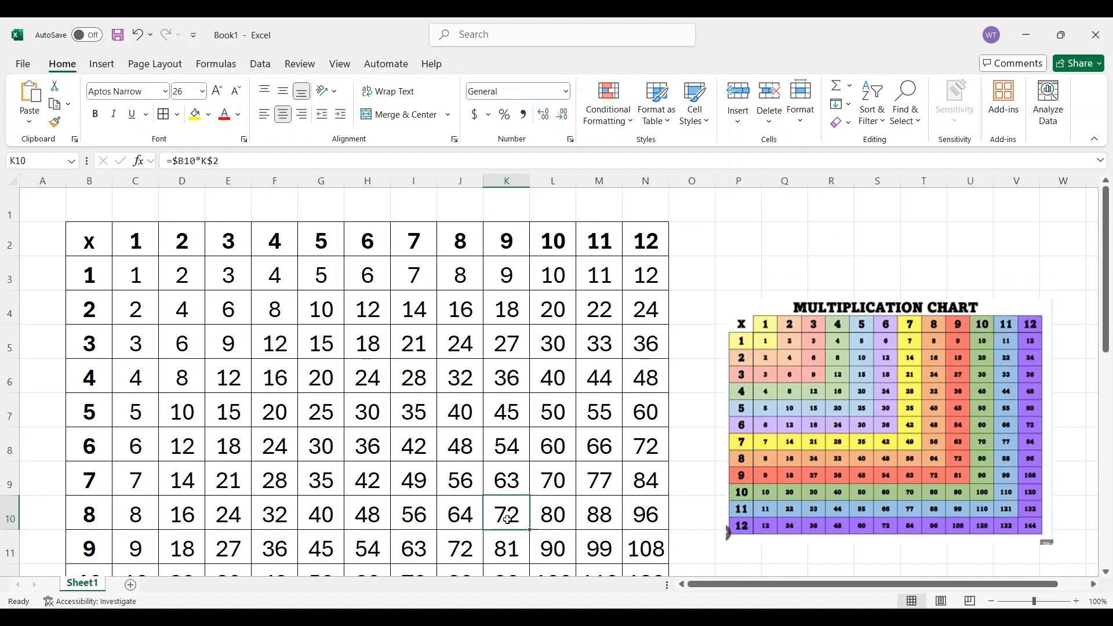
scroll(597, 325, down, 1)
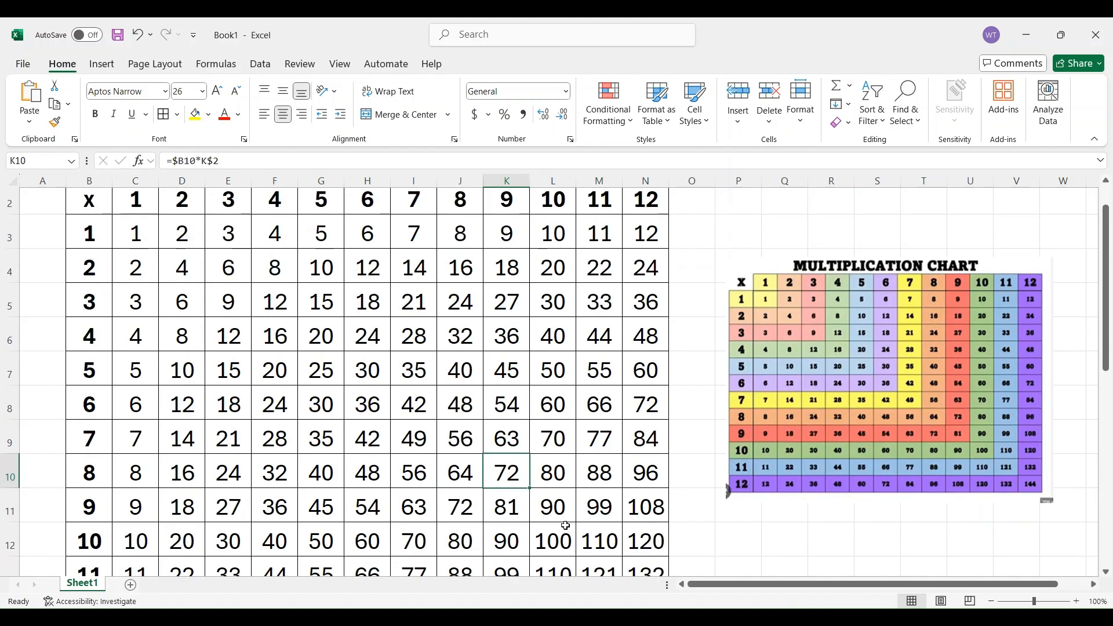
click(602, 545)
scroll(541, 527, down, 2)
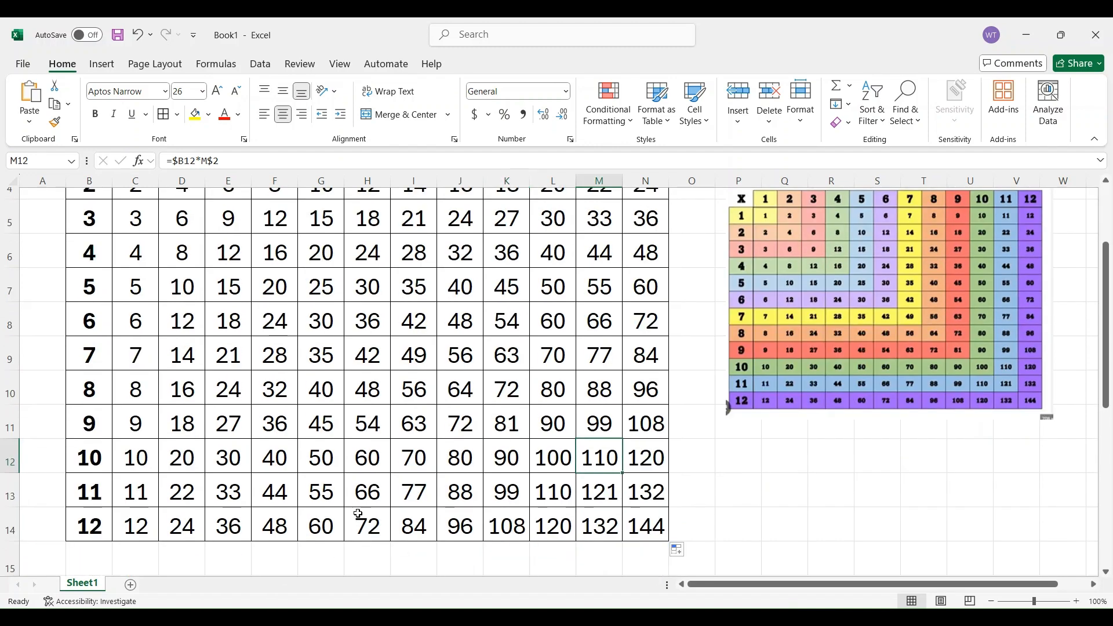
click(330, 464)
scroll(330, 464, up, 3)
scroll(331, 465, down, 1)
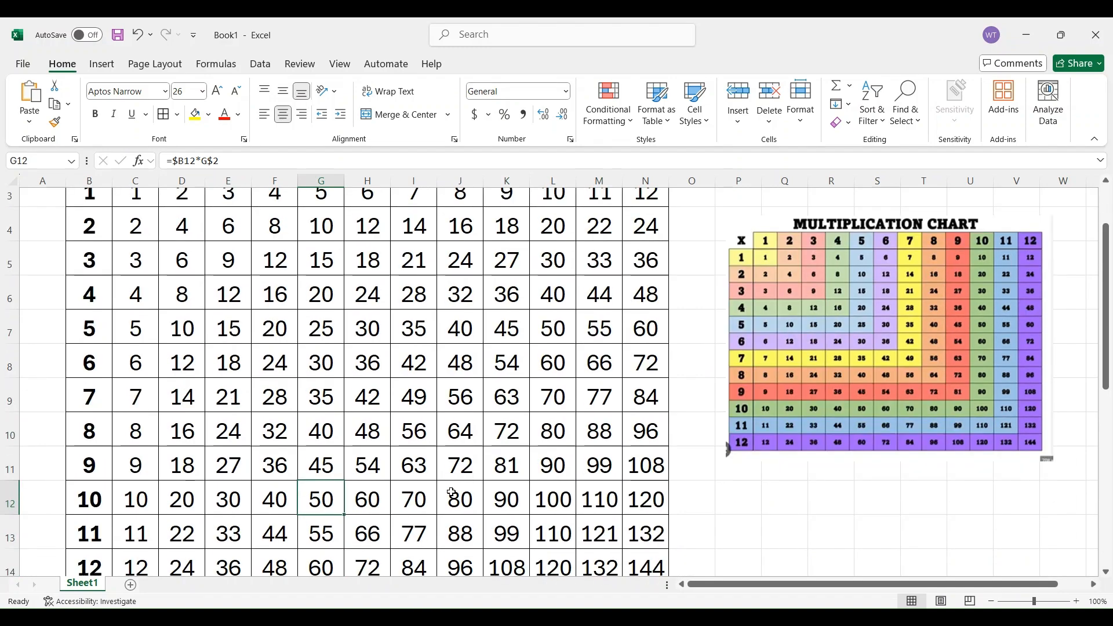
scroll(452, 493, down, 1)
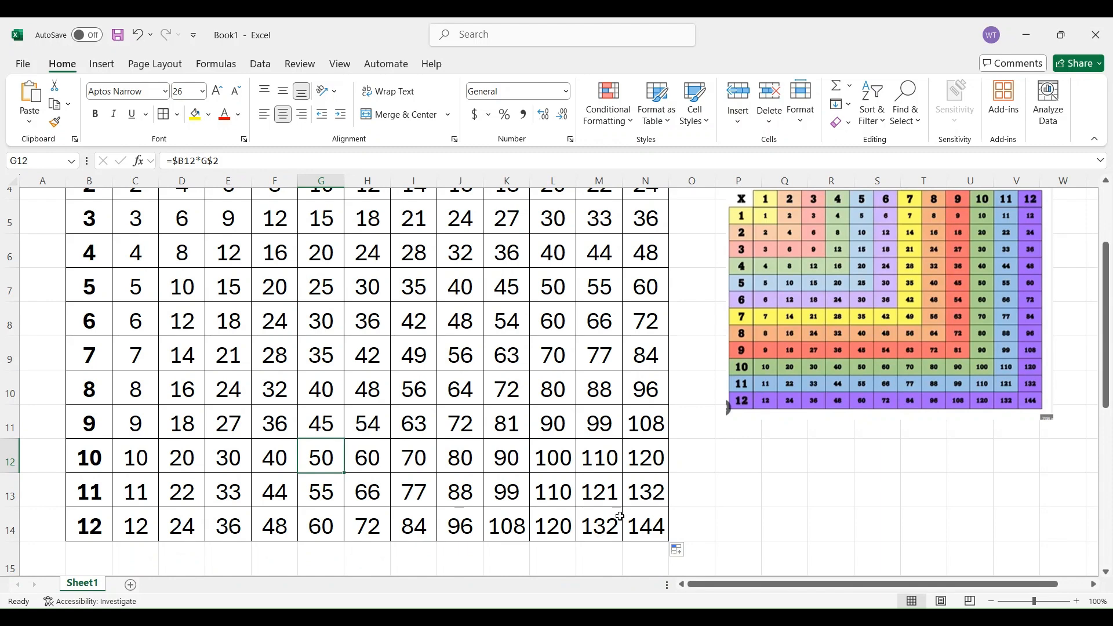
Reposition the reference multiplication chart picture beside the table, spanning about rows 3 to 10
drag(865, 402, 858, 496)
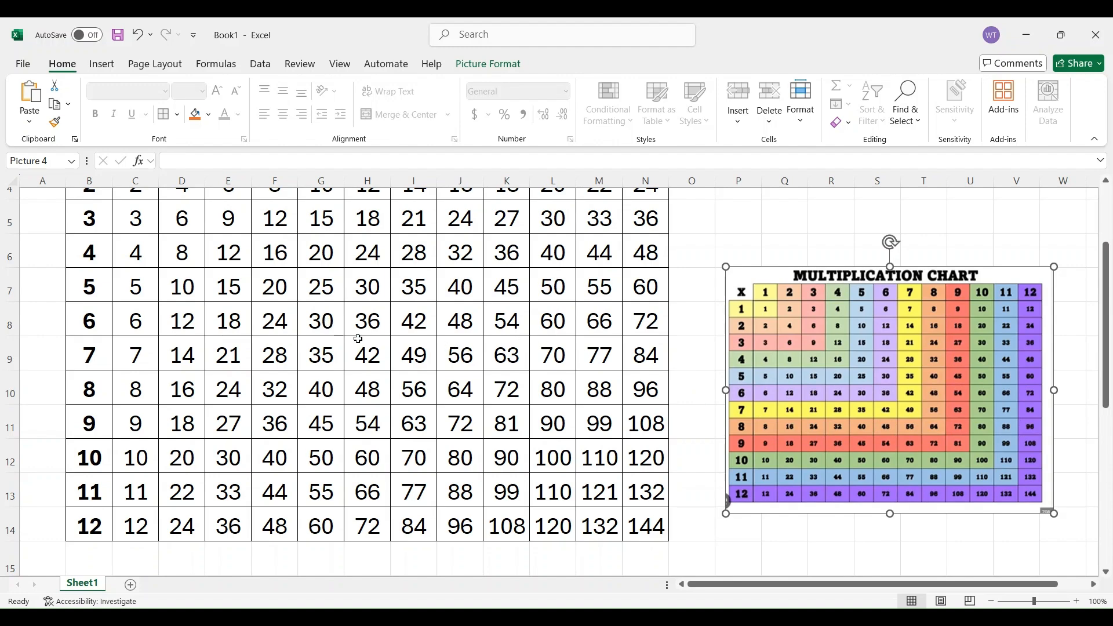
scroll(539, 393, up, 2)
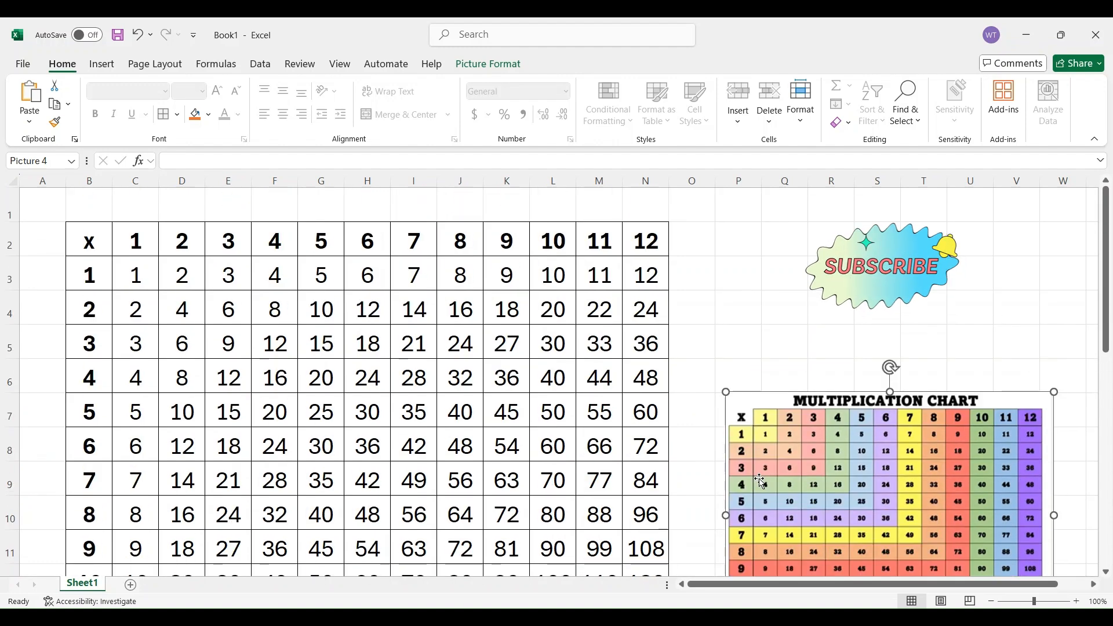
drag(761, 481, 766, 345)
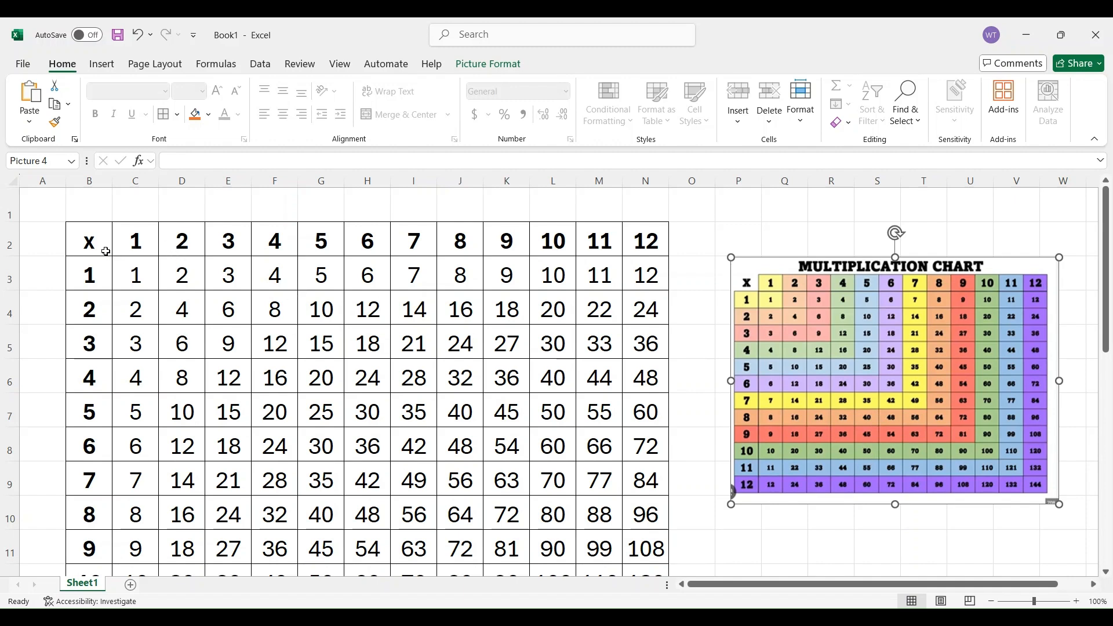
Fill the 7s column I2:I9 and the 7s row B9:H9 with yellow
drag(140, 242, 114, 276)
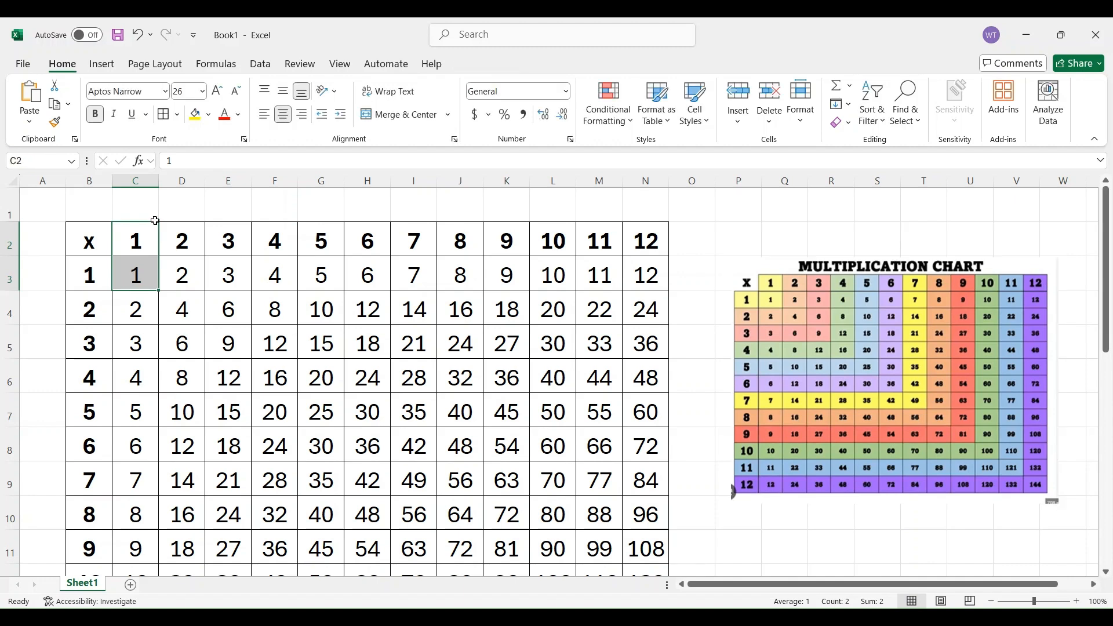
click(146, 254)
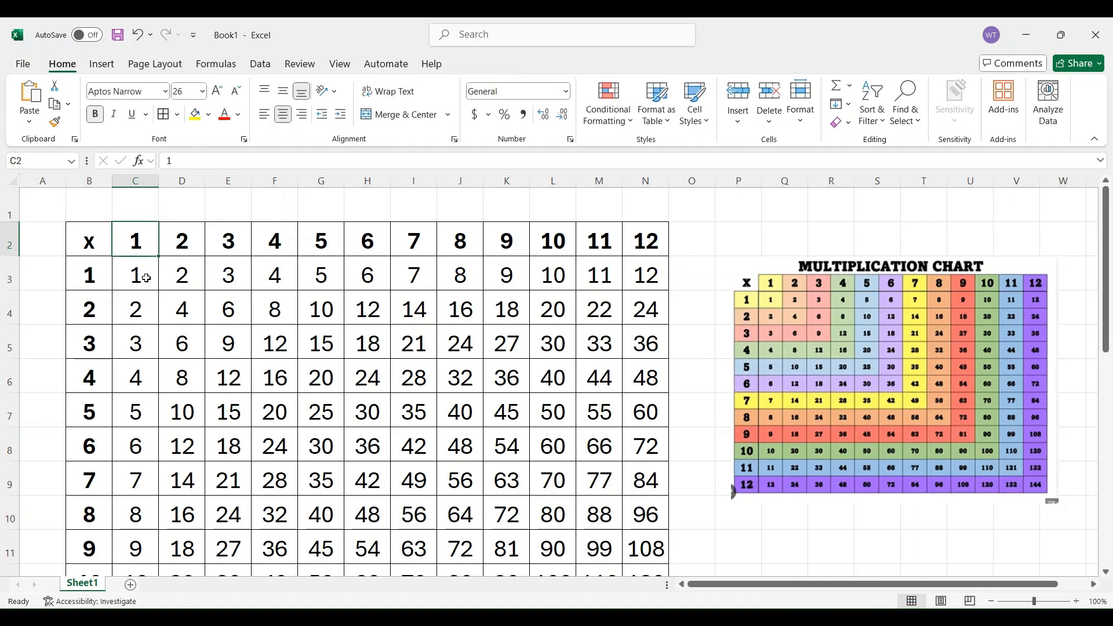
drag(418, 246, 109, 478)
click(196, 114)
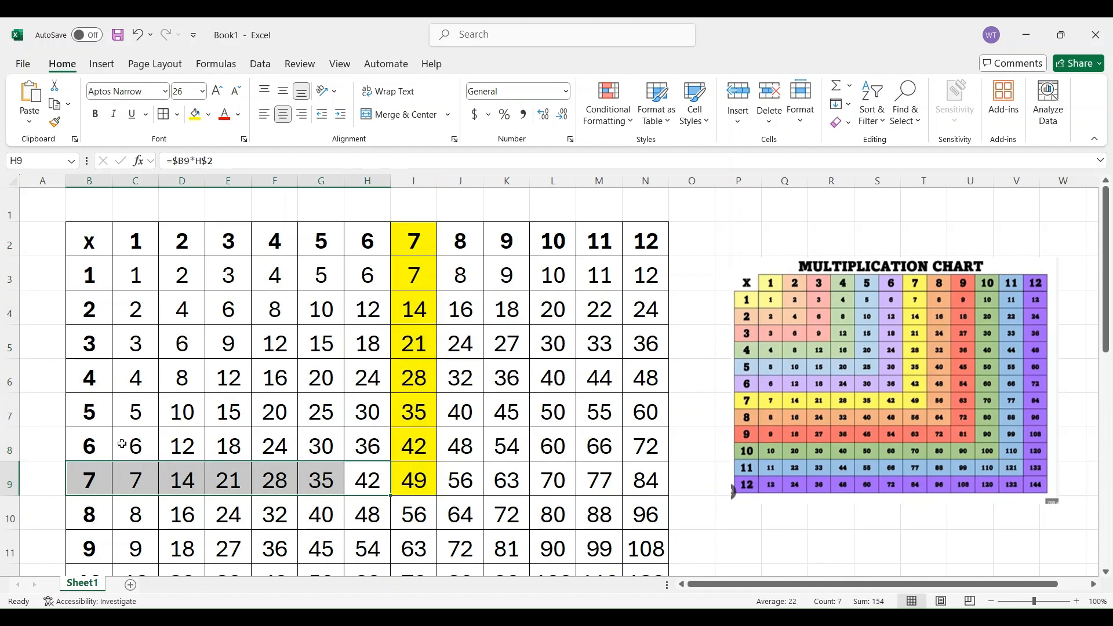
click(195, 114)
scroll(201, 571, down, 2)
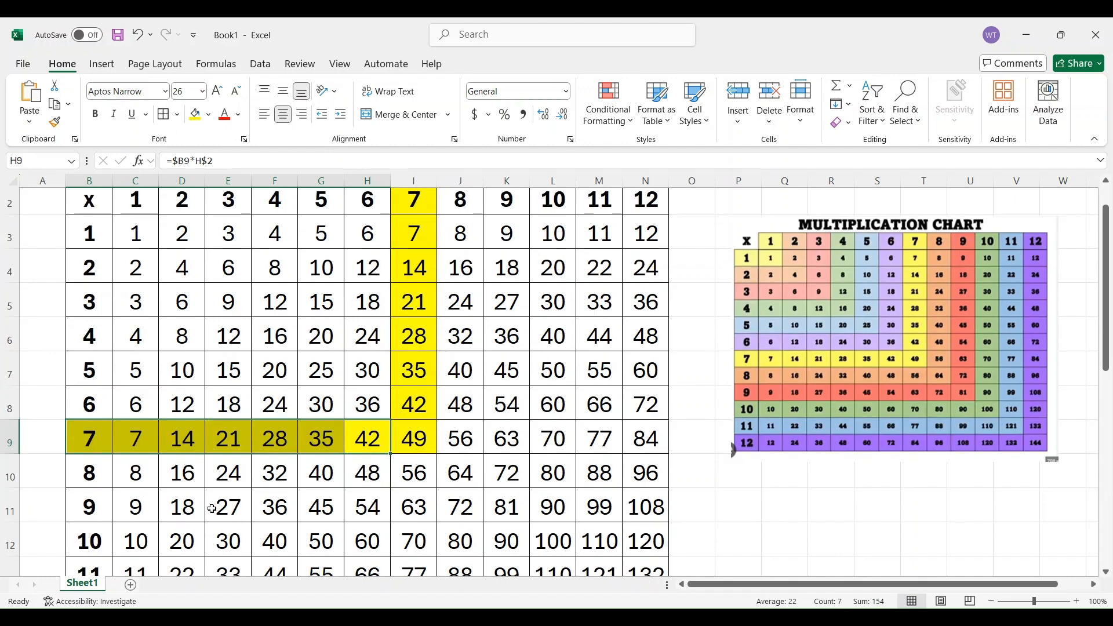
click(149, 529)
scroll(561, 427, up, 2)
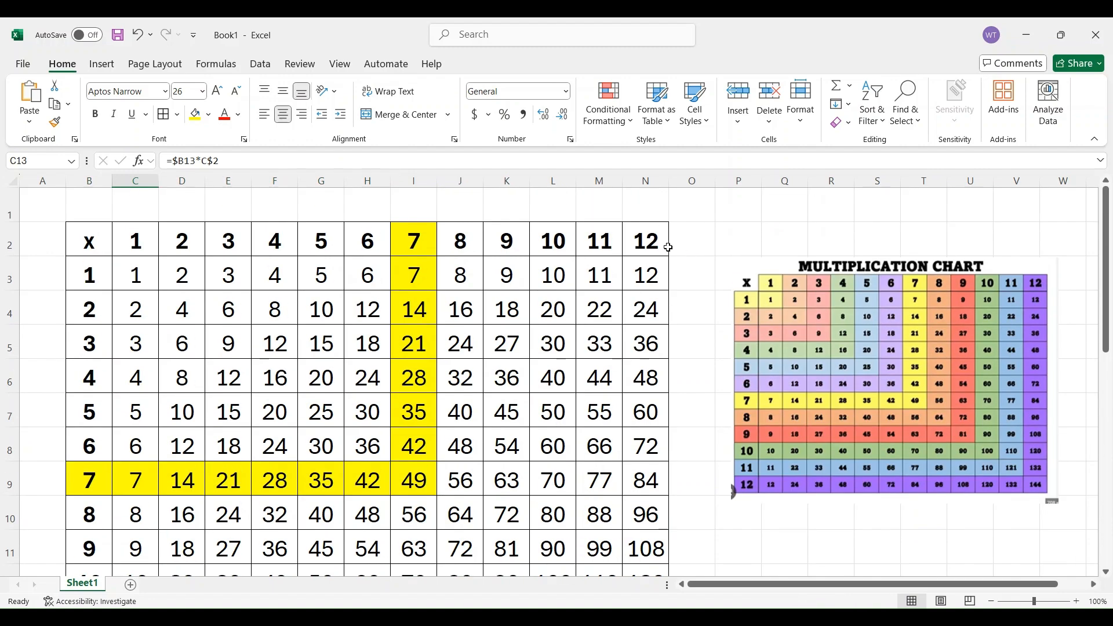
Fill the 12s column N2:N14 of the multiplication chart with light grey
drag(652, 247, 643, 510)
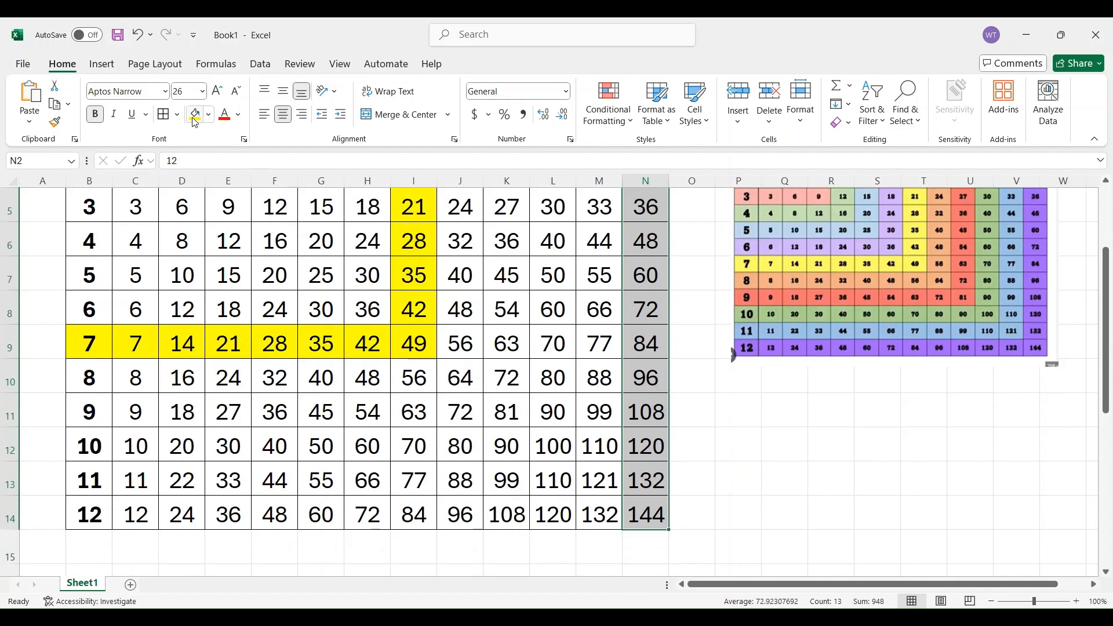
click(209, 116)
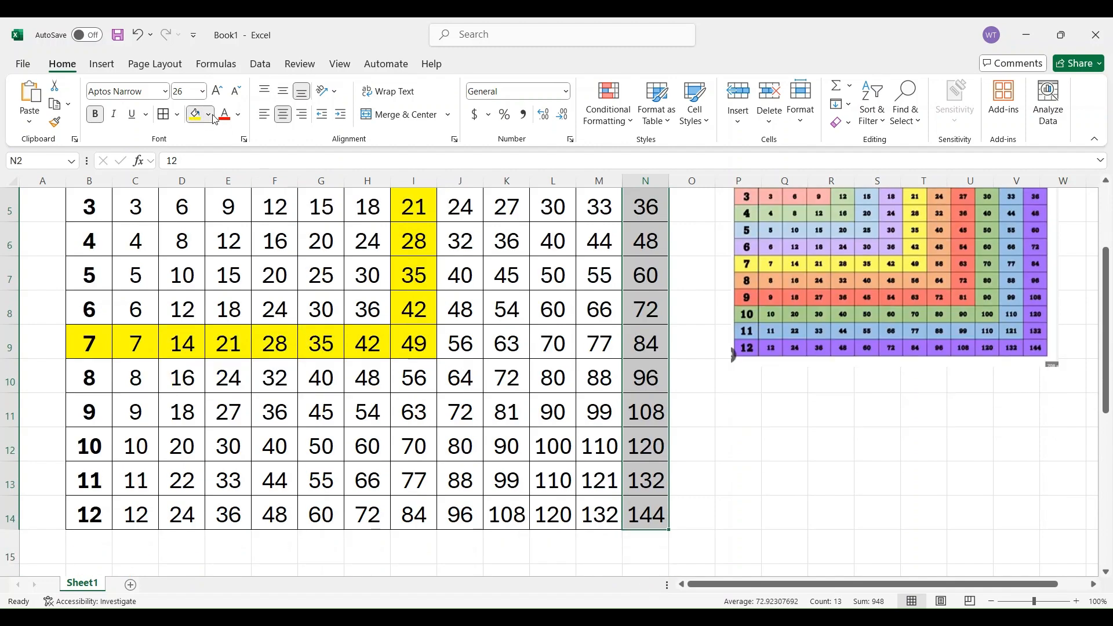
click(224, 189)
scroll(243, 247, up, 2)
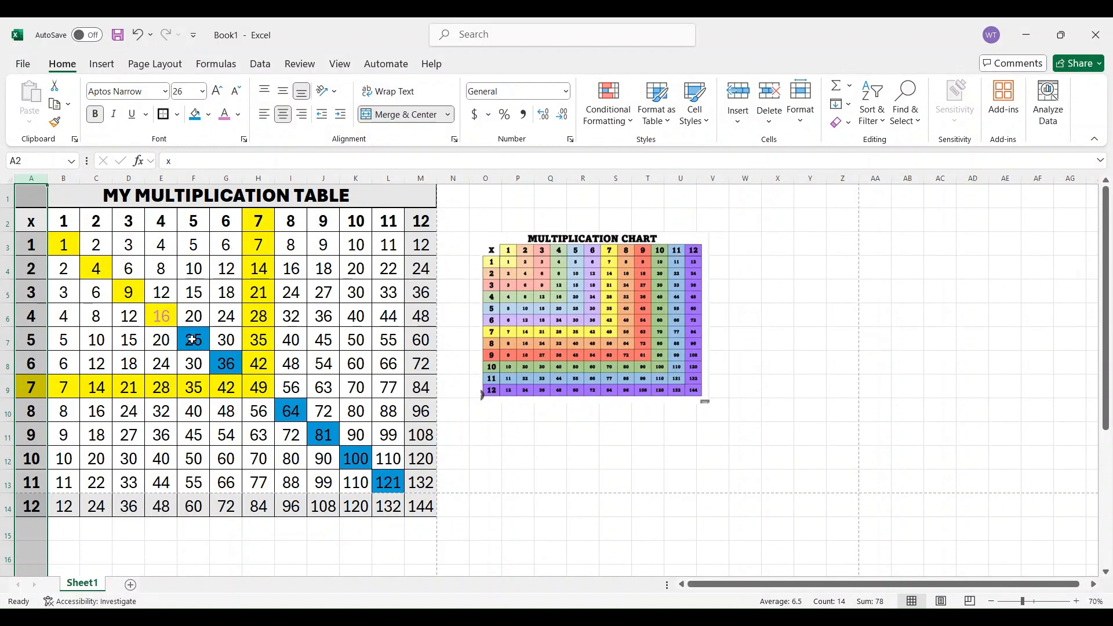
Inspect the mixed-reference formula in cell J6 of the finished table without changing it
double_click(328, 316)
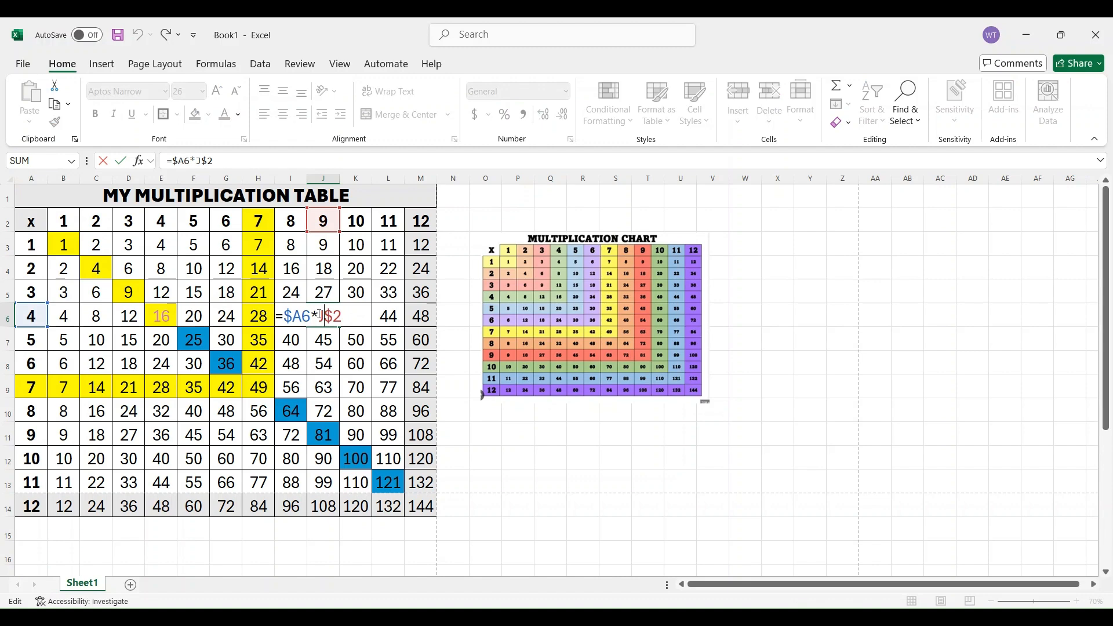
key(Return)
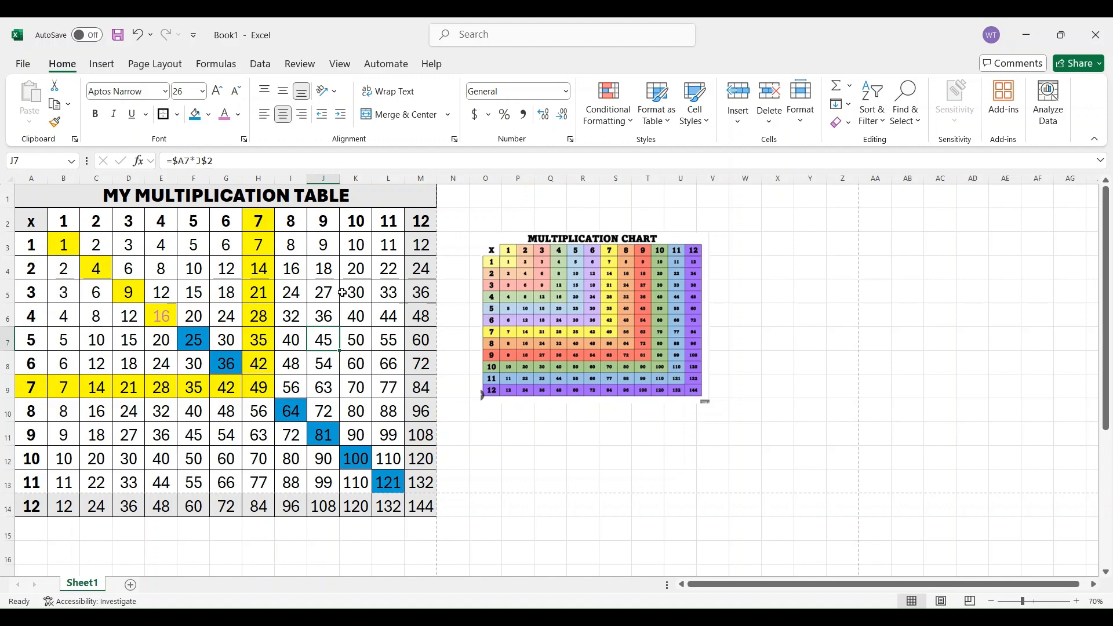
click(40, 194)
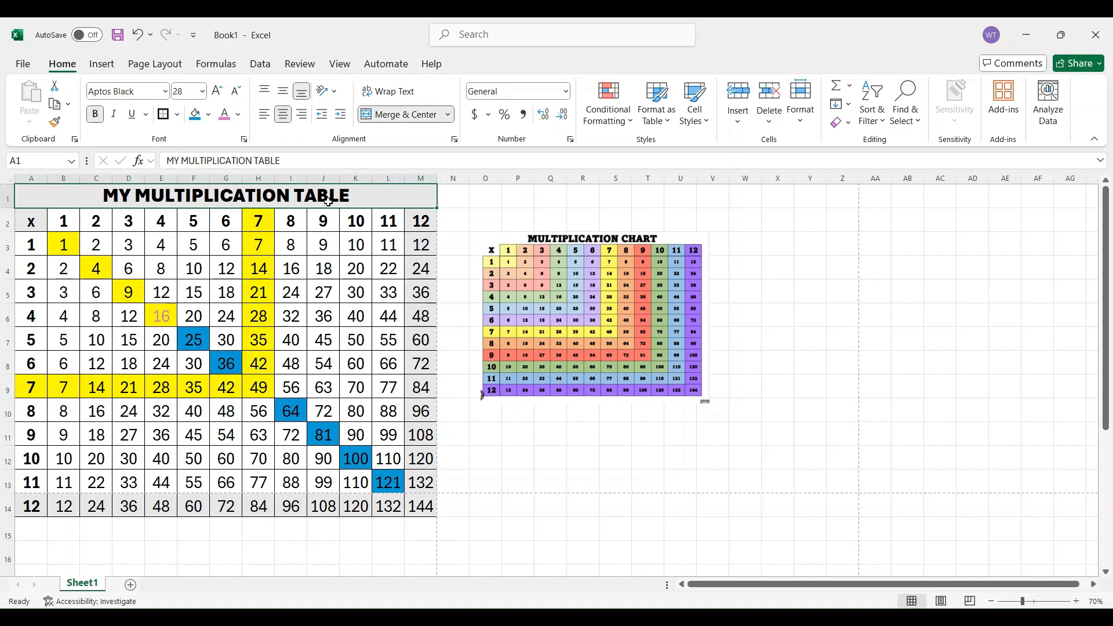
drag(474, 198, 757, 189)
click(381, 196)
click(335, 256)
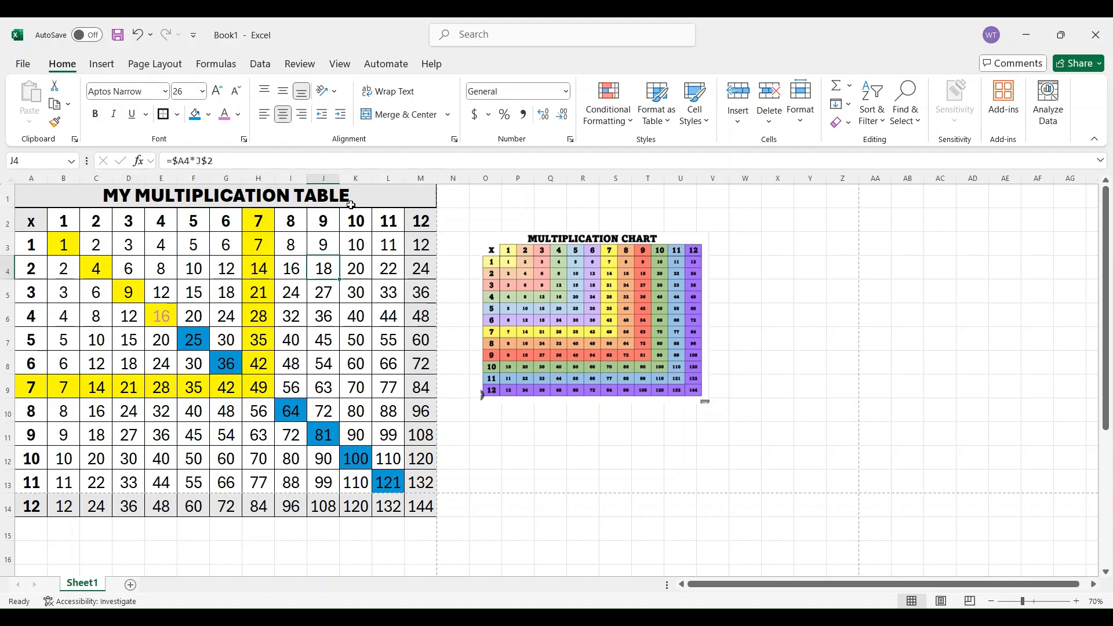
click(352, 204)
click(387, 223)
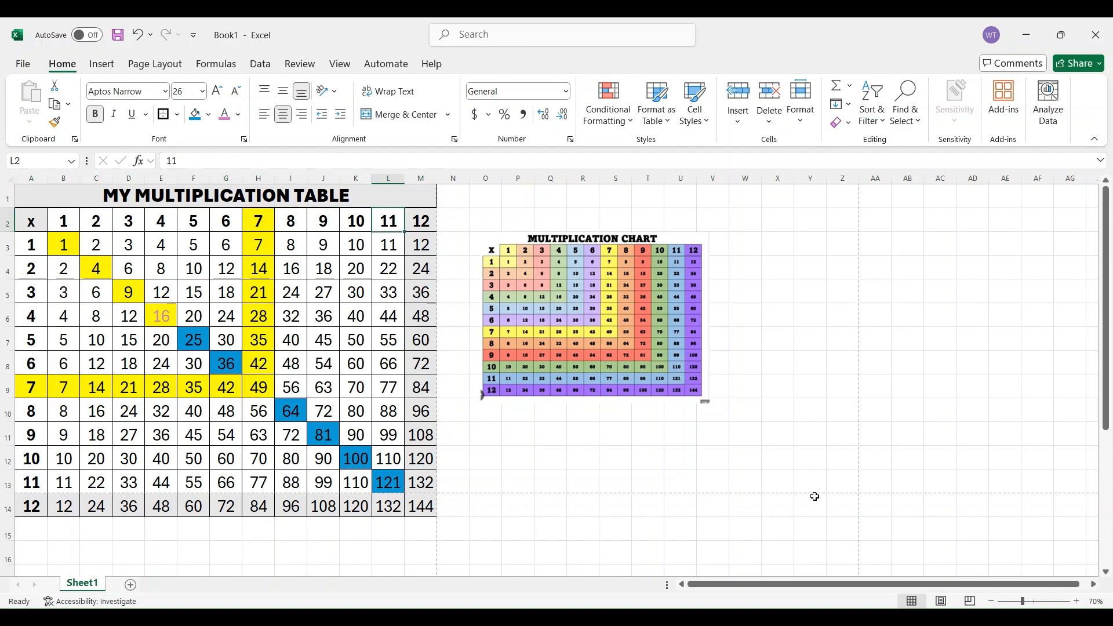